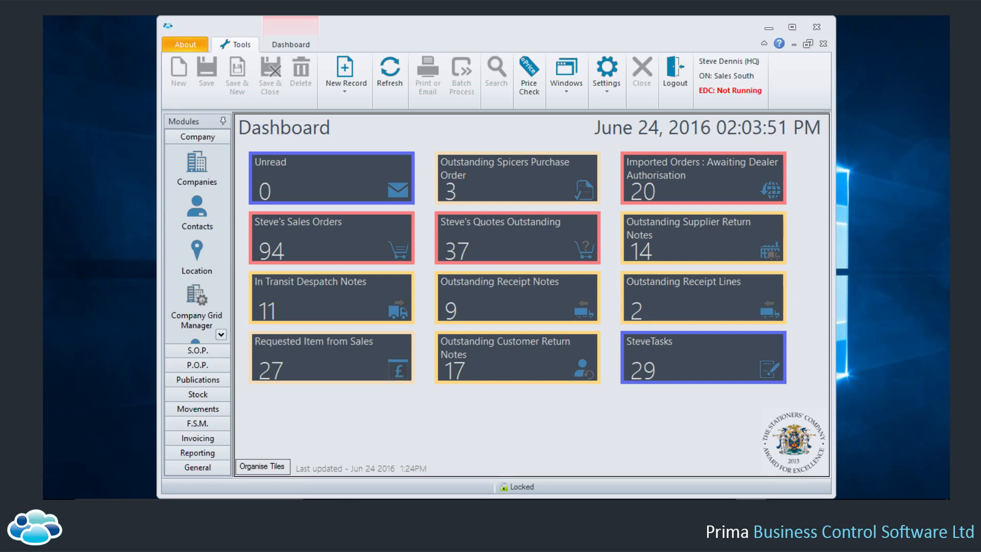
Step: Look up purchase orders in P.O.P. for all suppliers, with the SPICERS supplier filter cleared
click(213, 369)
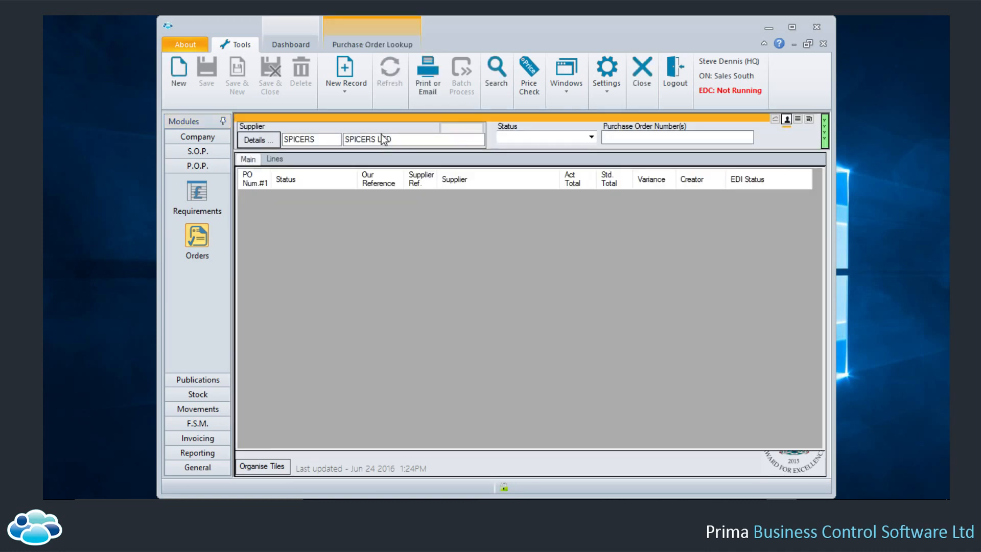
click(432, 138)
key(Return)
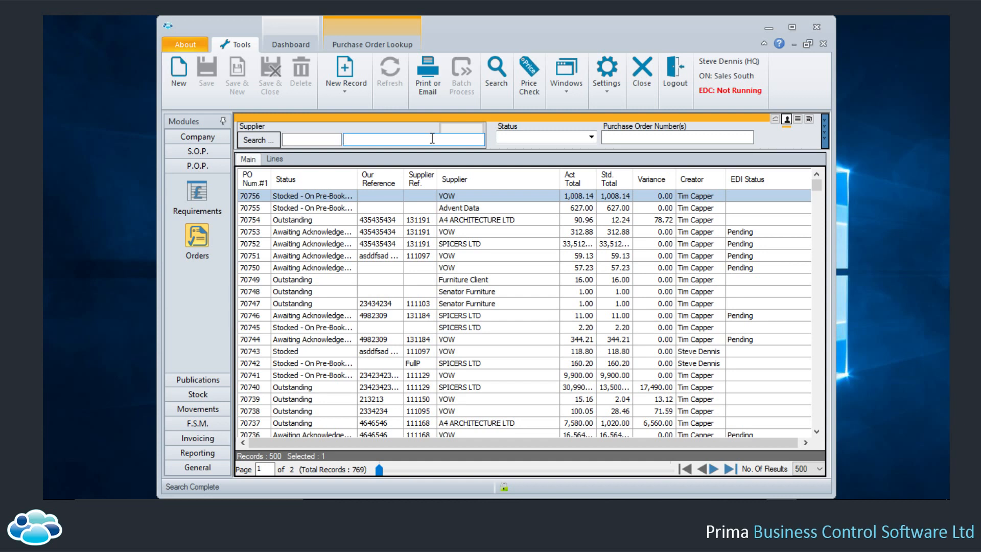
Step: Review the header details of the outstanding A4 ARCHITECTURE LTD purchase order, then minimise its window
click(390, 217)
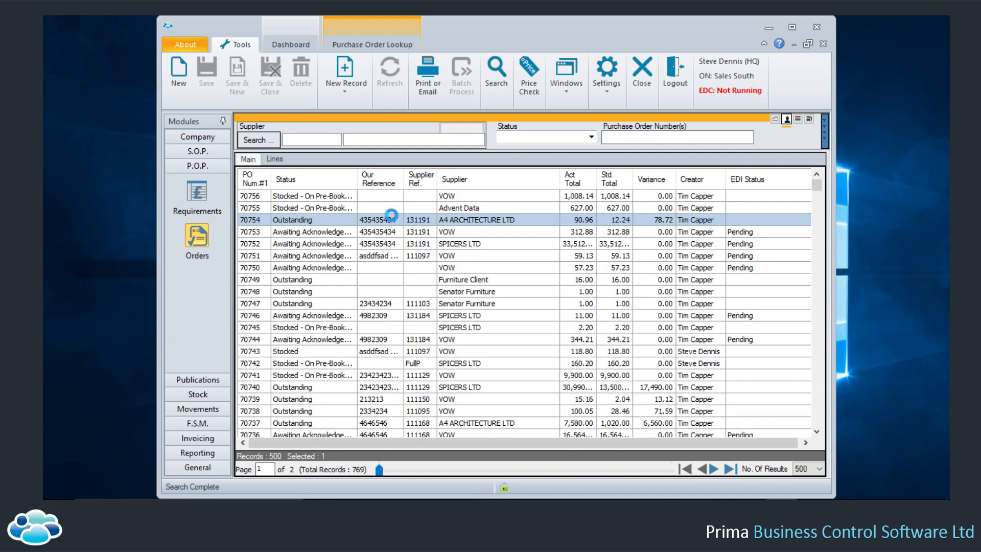
double_click(391, 218)
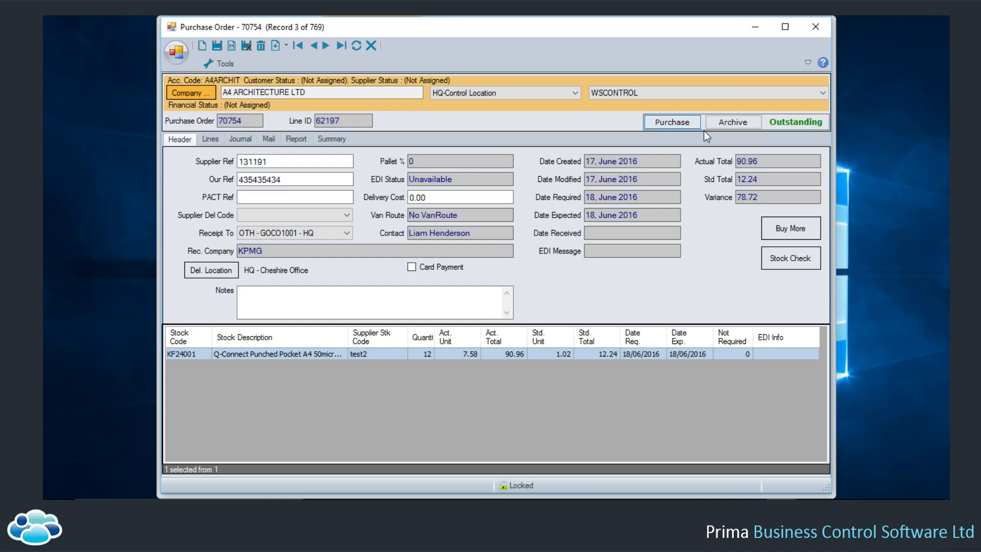
click(755, 33)
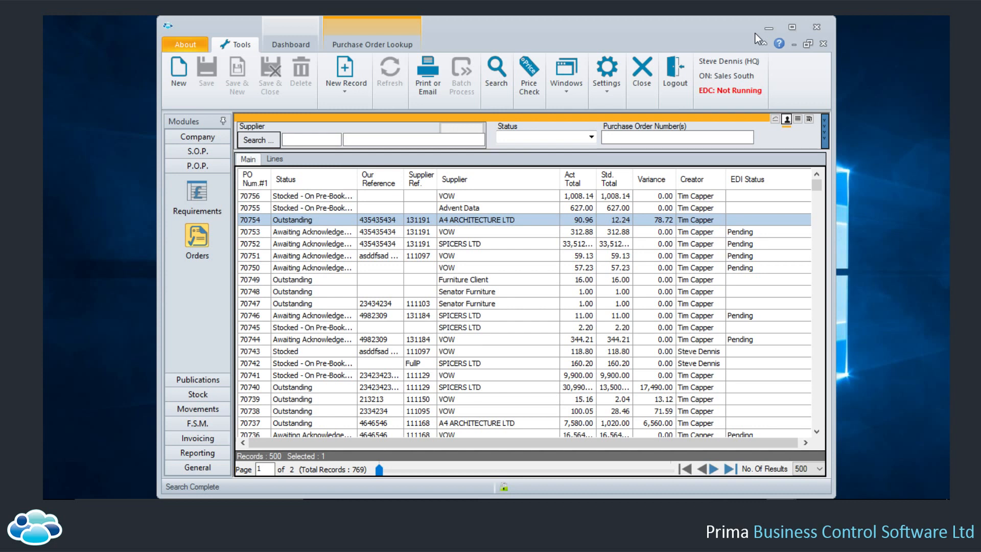
Step: Search the purchase invoices for those with the type Electronic
click(181, 438)
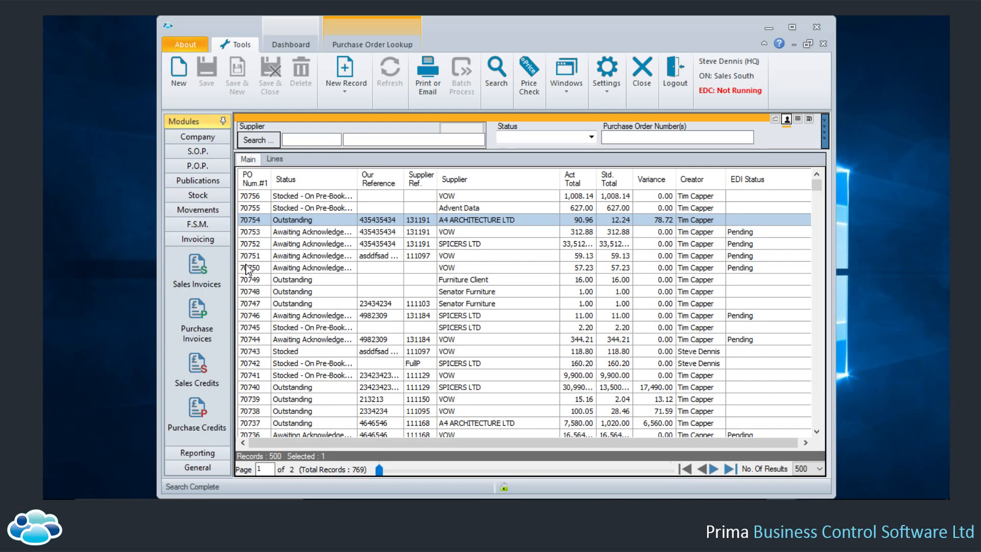
click(203, 315)
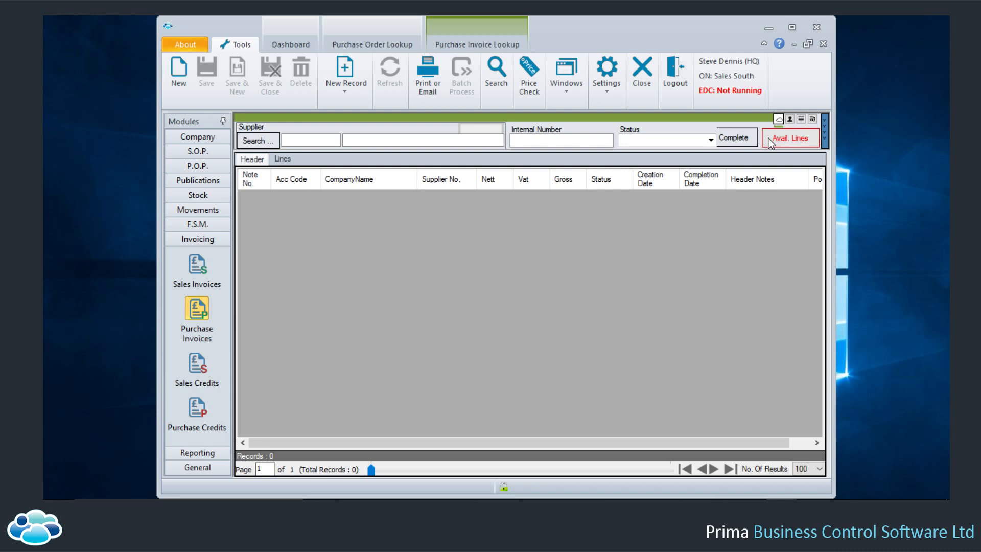
click(640, 120)
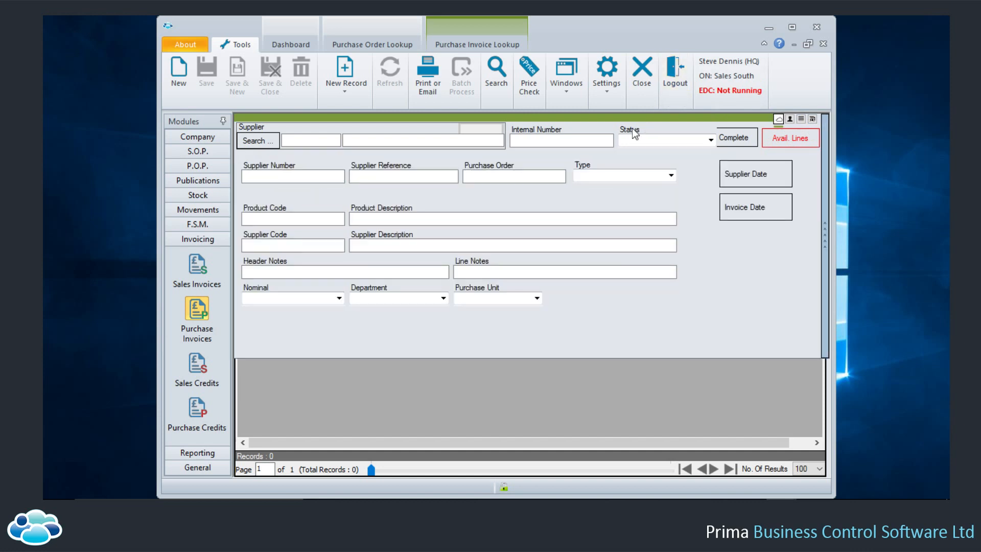
click(670, 176)
click(670, 175)
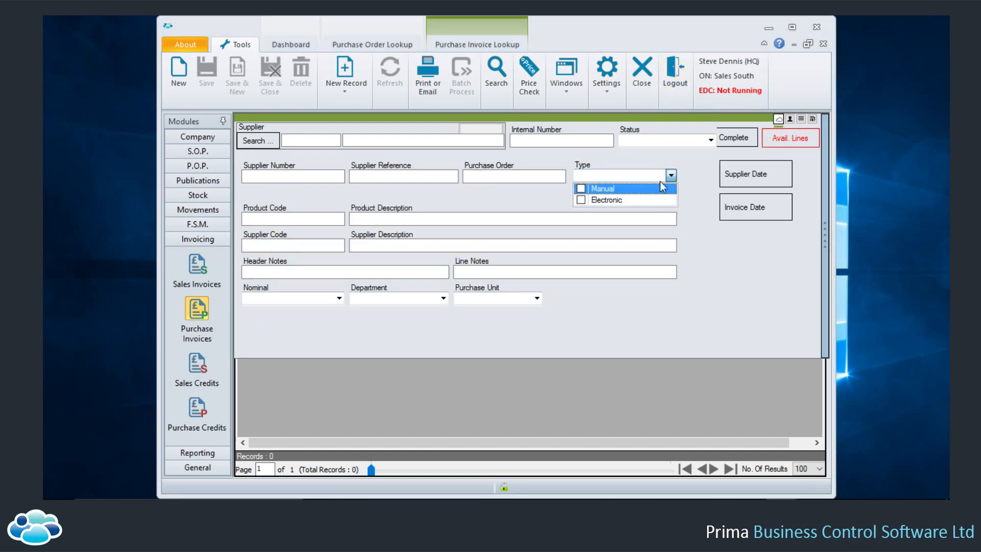
click(580, 200)
click(558, 143)
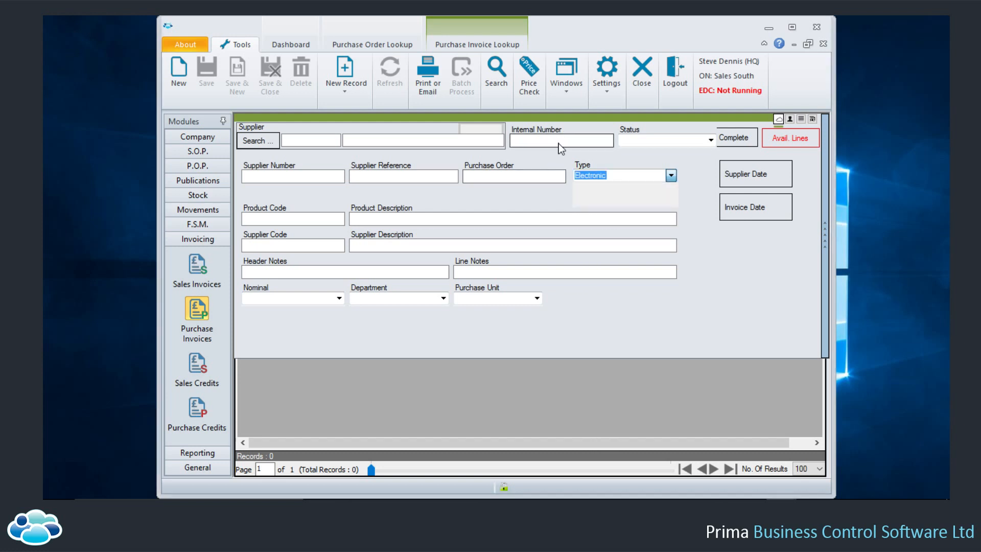
click(563, 141)
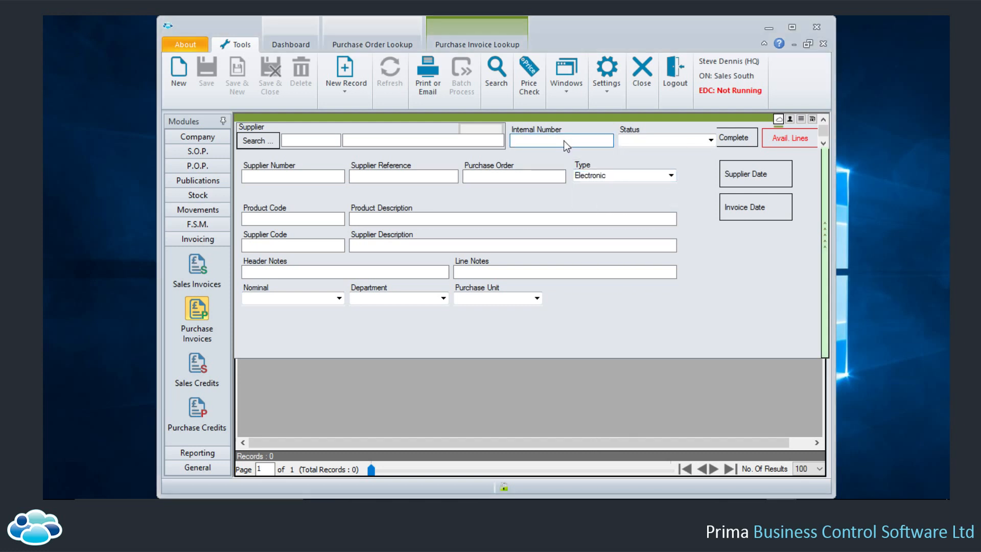
key(Return)
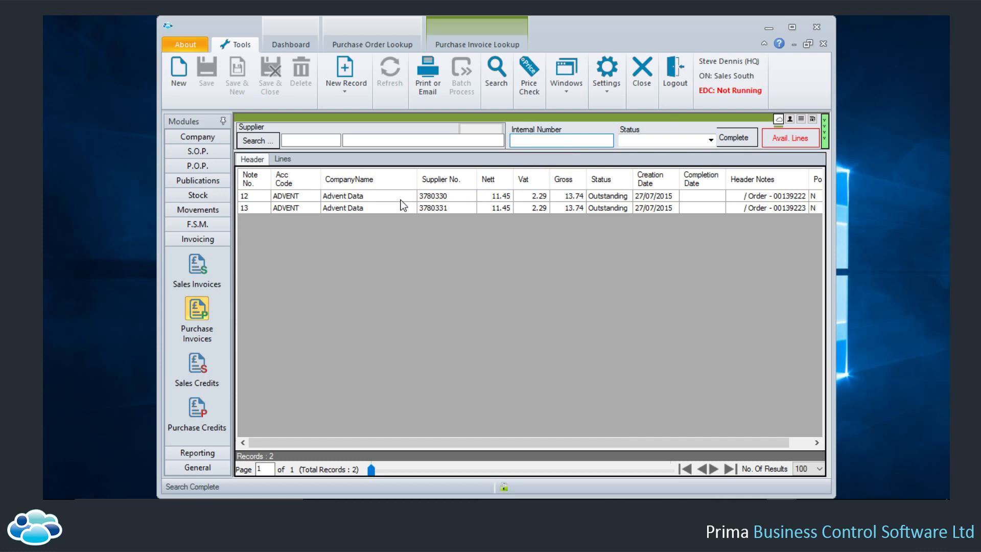
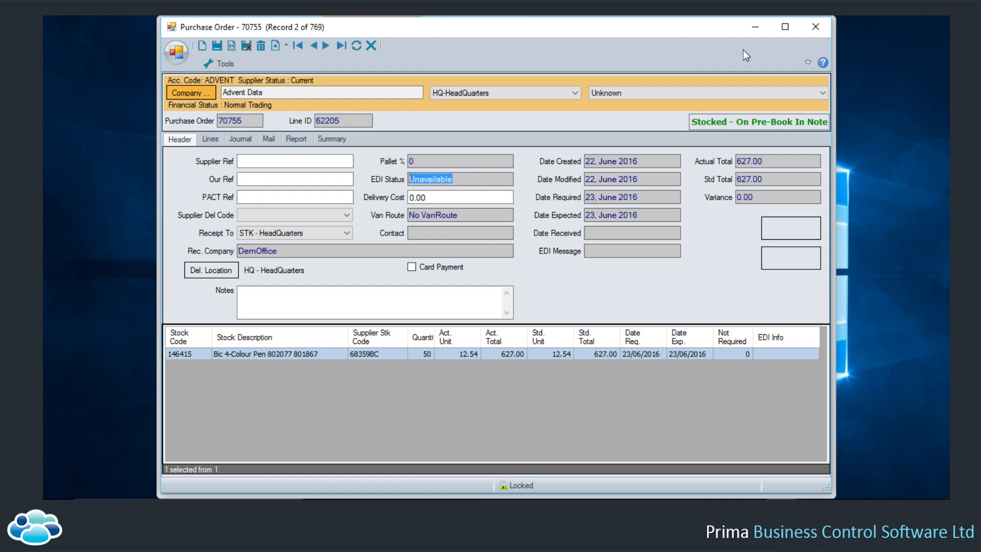
Step: Create a purchase invoice note by purchase order from all lines of the first VOW order among the available lines
click(753, 28)
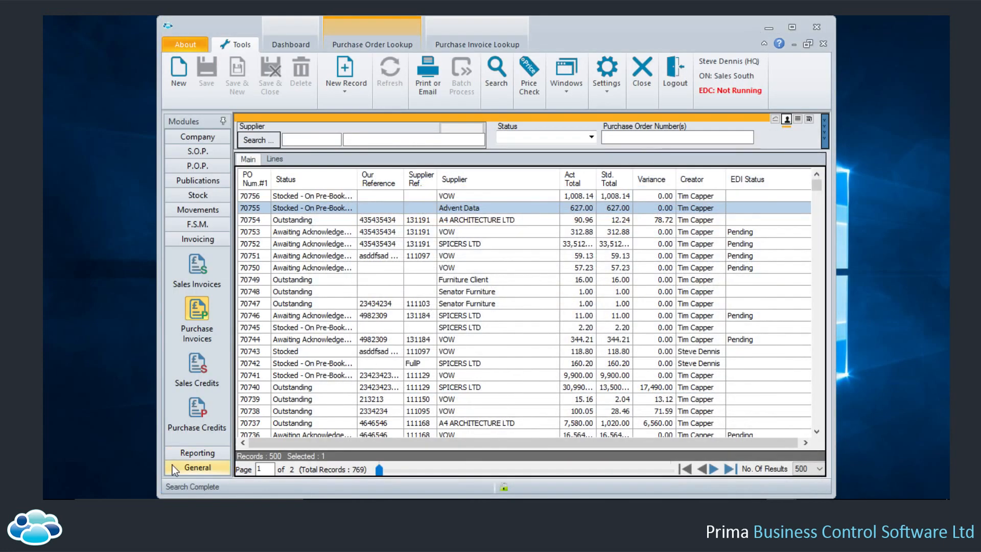
click(196, 310)
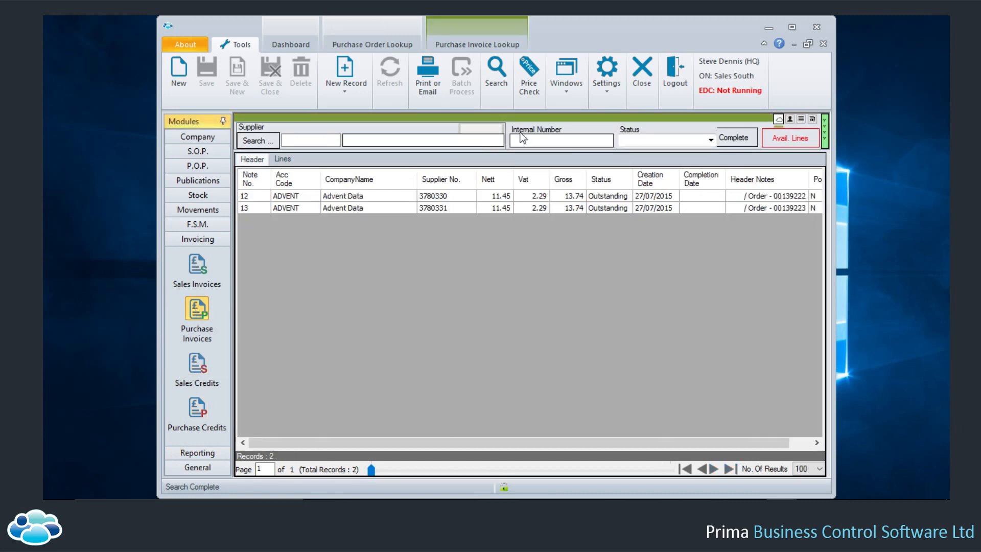
click(787, 146)
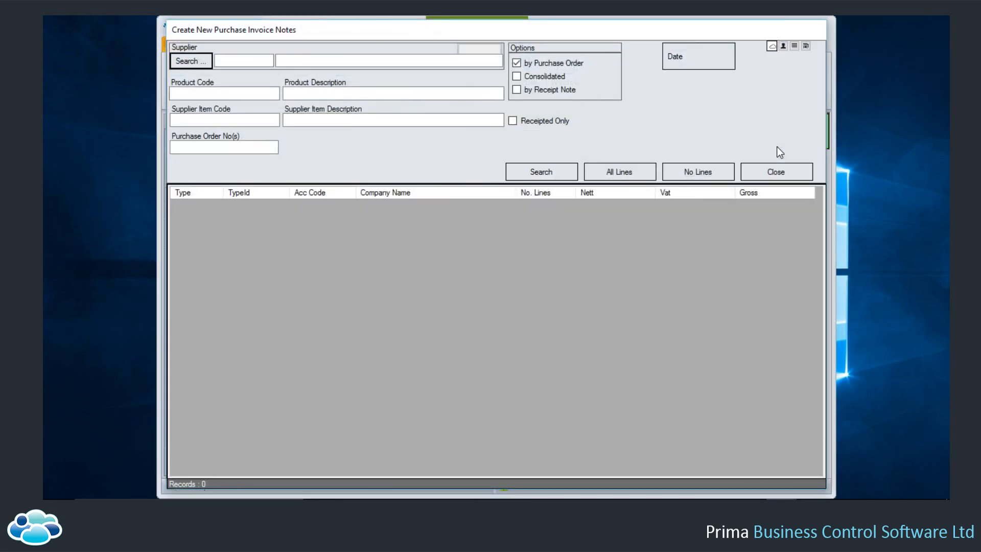
click(554, 174)
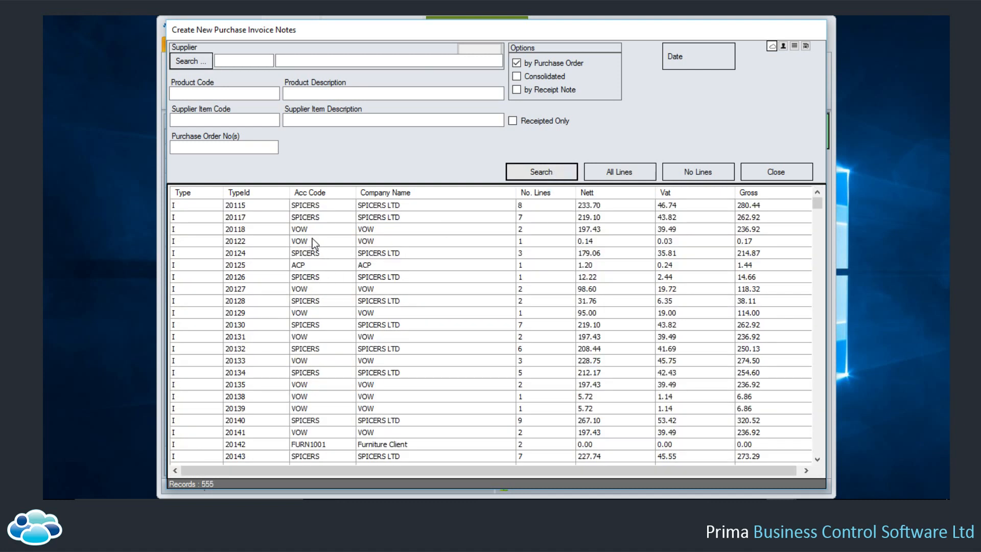
click(315, 228)
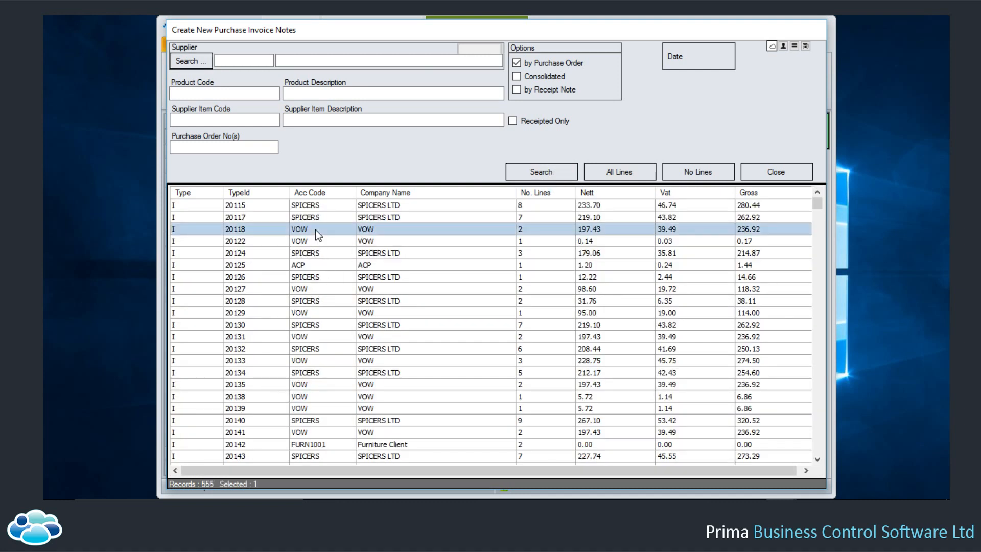
click(593, 170)
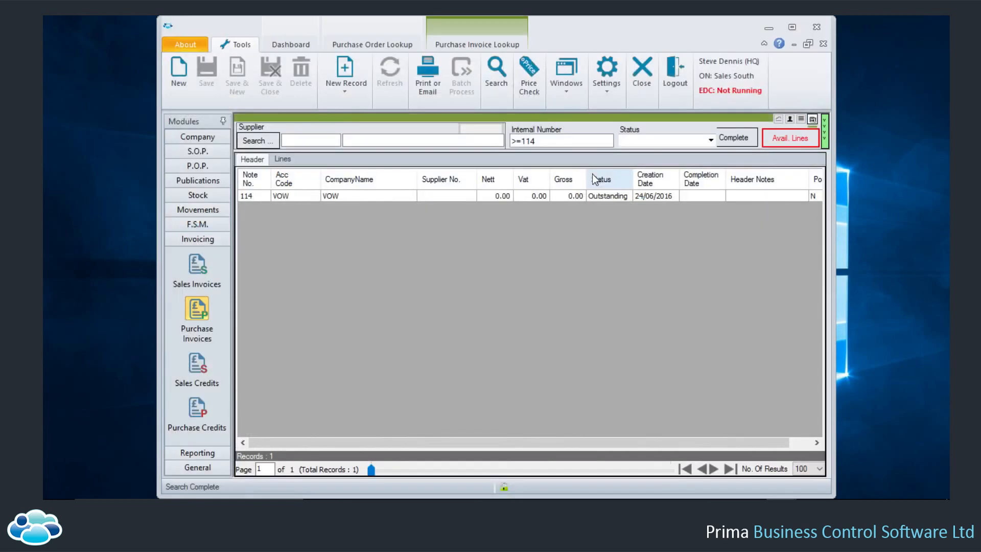
Step: Review the header and item lines of the new VOW manual purchase invoice, then minimise it
click(409, 197)
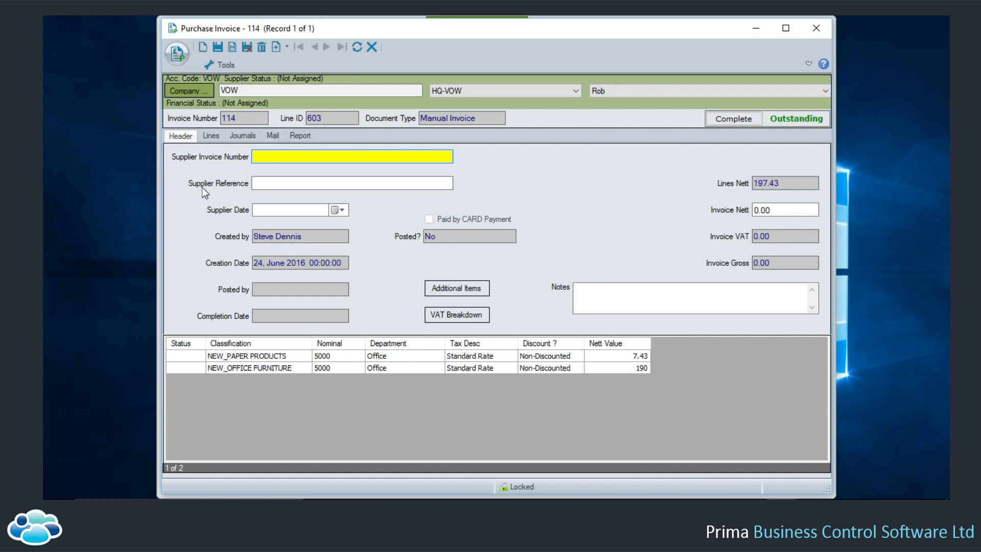
click(210, 136)
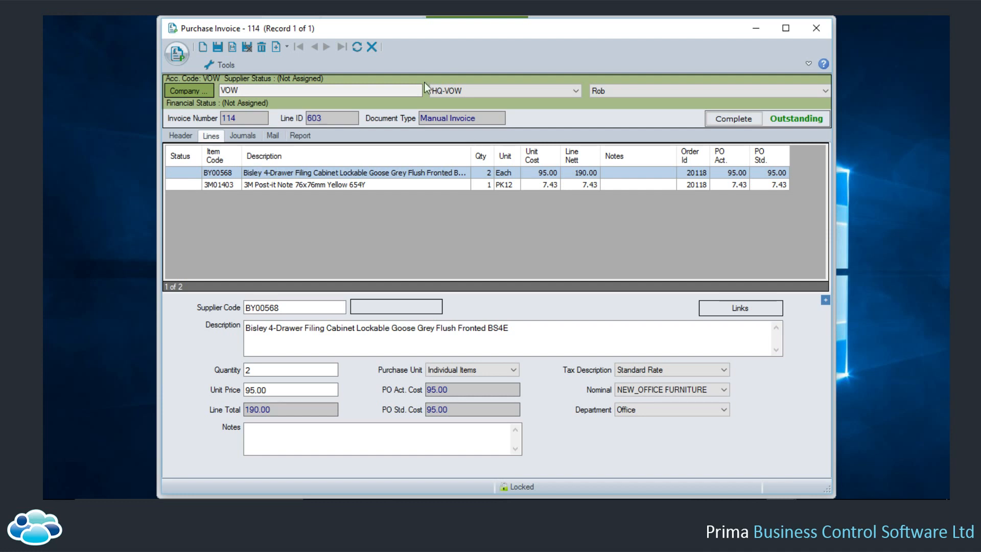
click(760, 28)
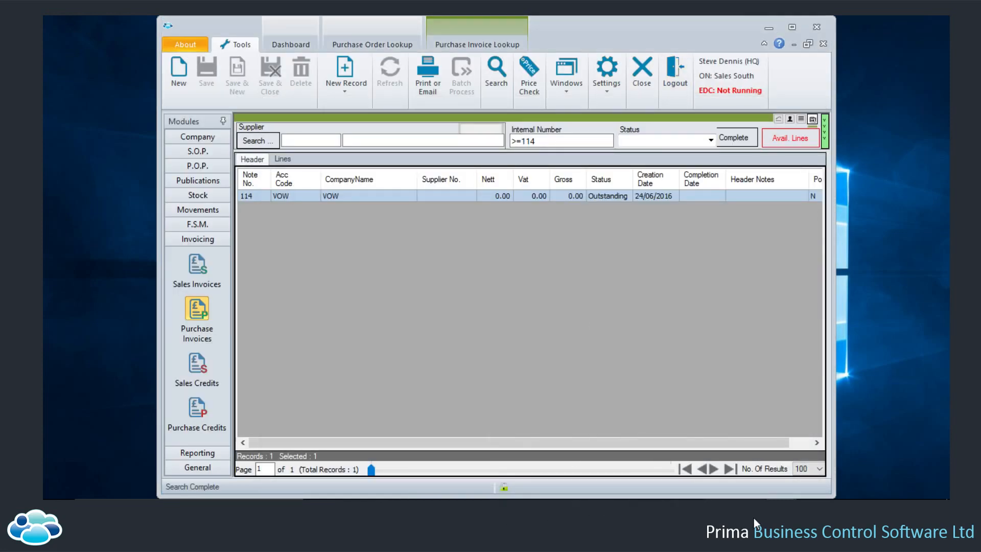
Step: Reset the purchase invoice search criteria and list only invoices of type Electronic again
mouse_move(791, 517)
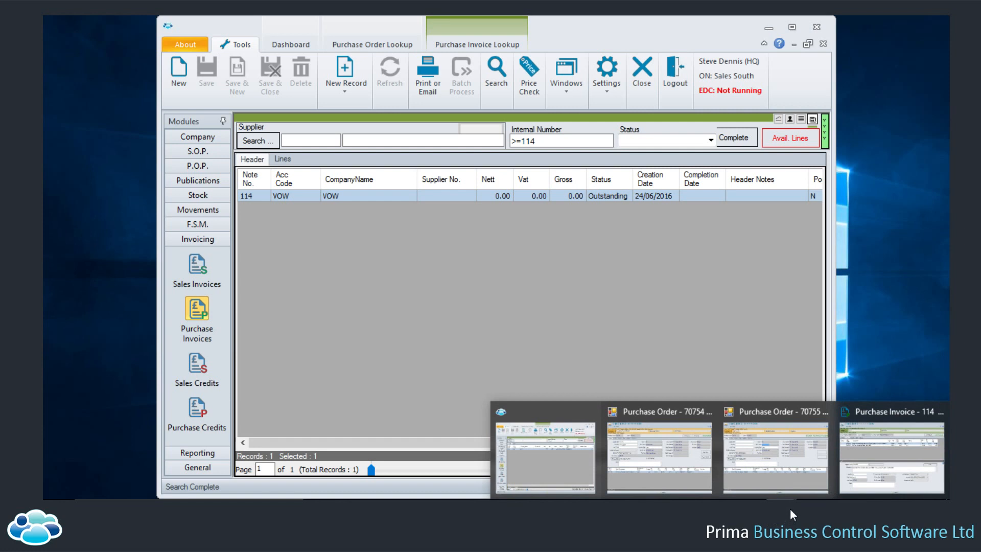
click(530, 455)
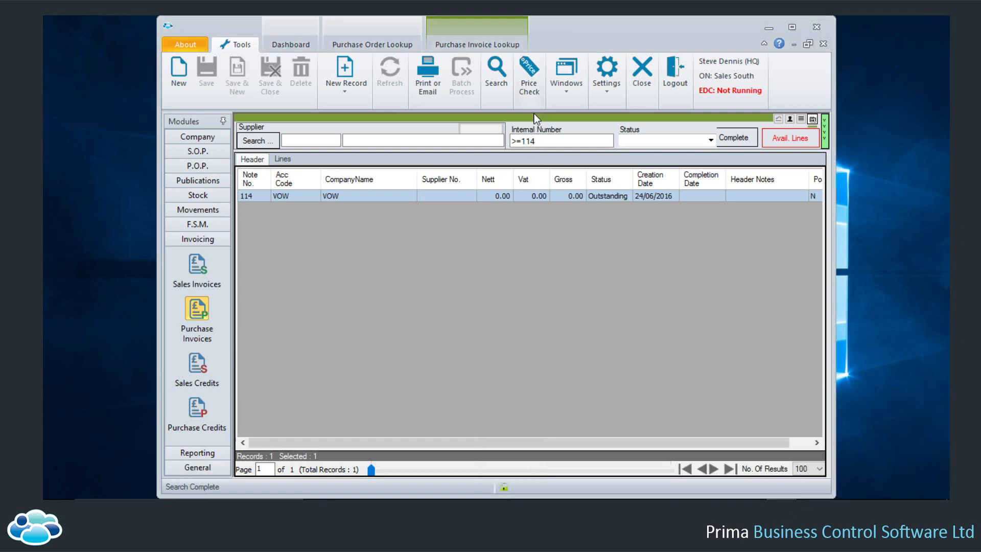
click(778, 119)
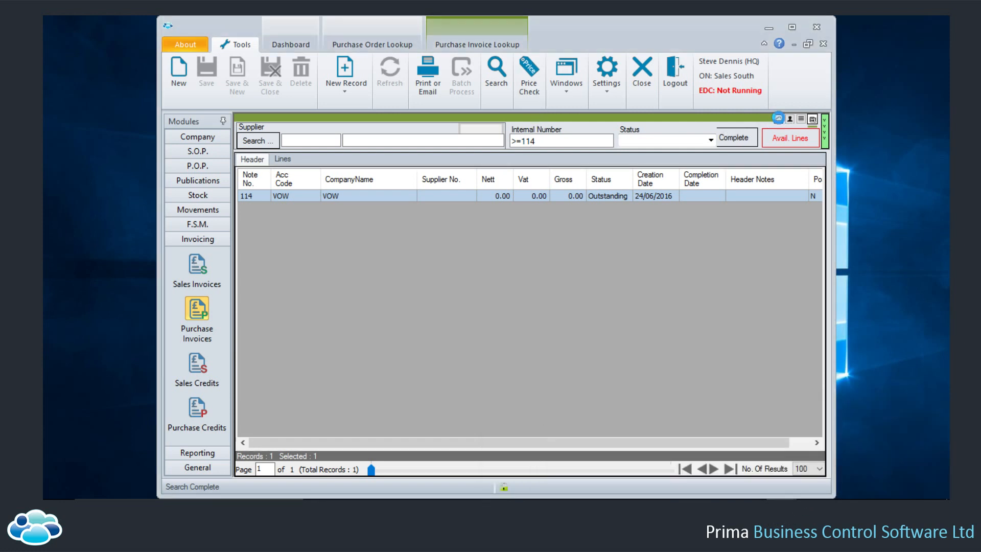
click(610, 117)
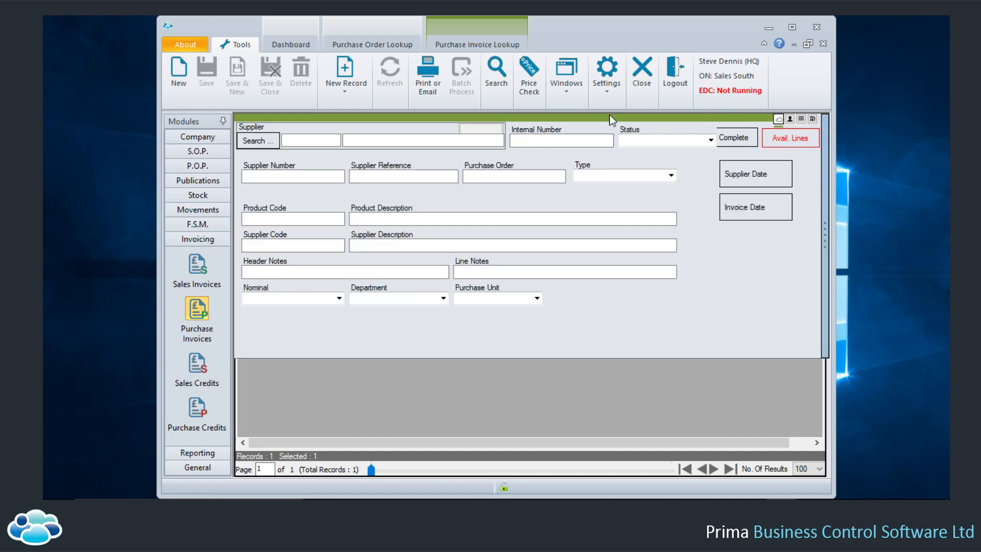
click(671, 175)
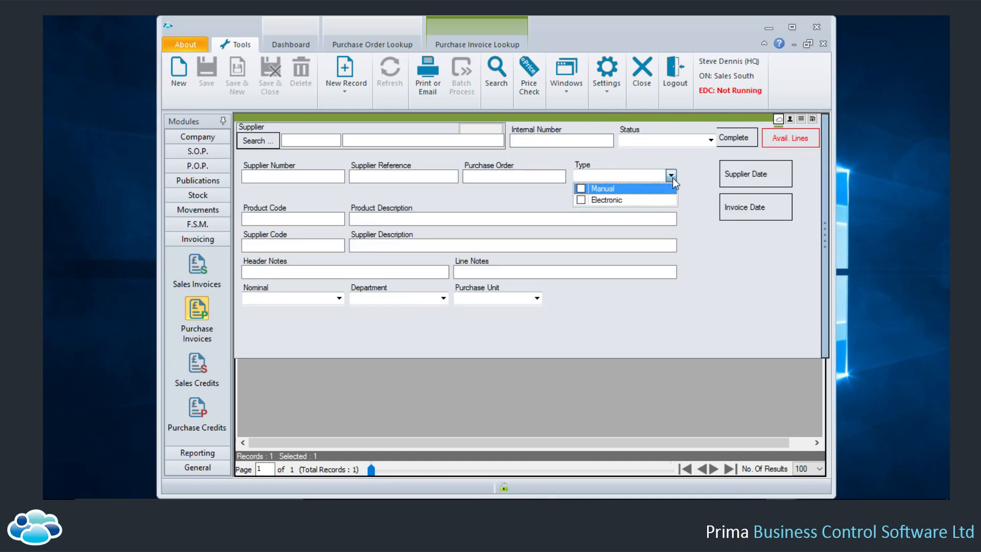
click(581, 200)
click(525, 157)
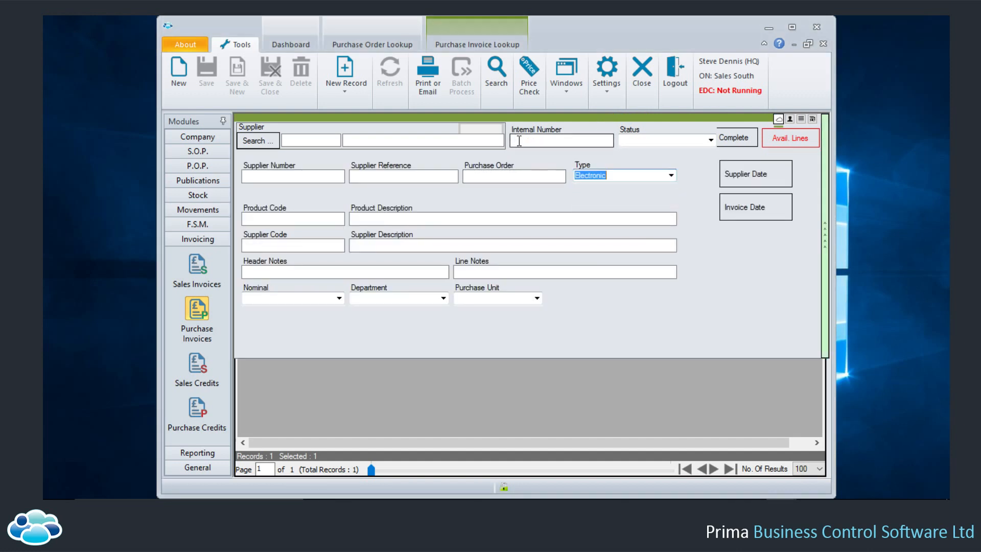
key(Return)
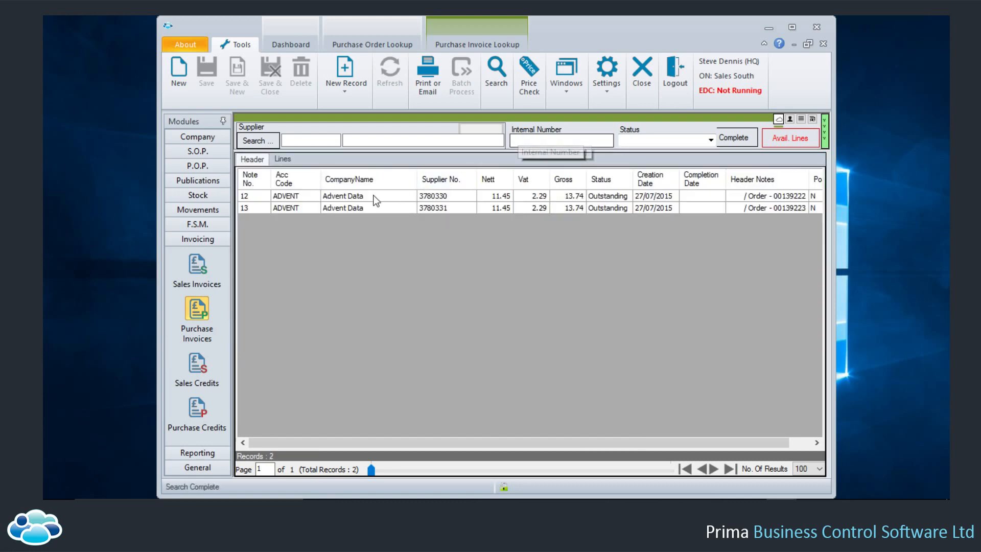
Step: Examine the header and item lines of the second Advent Data electronic invoice, then minimise it
click(351, 207)
double_click(351, 206)
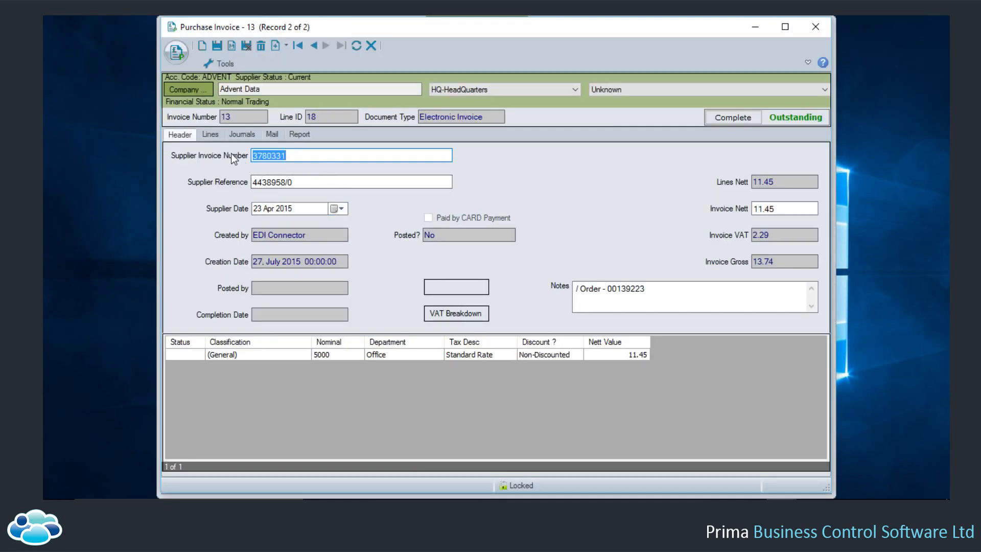
click(211, 135)
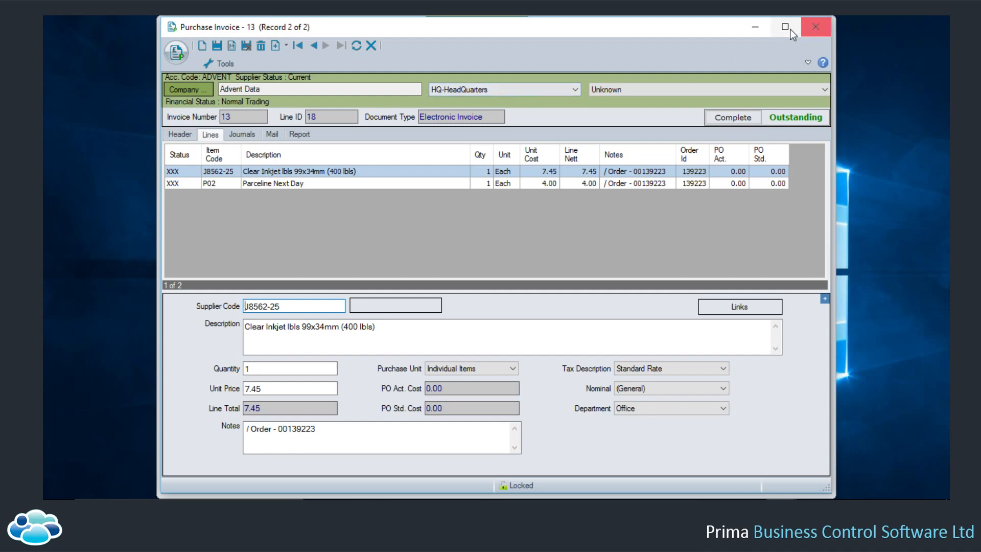
click(765, 30)
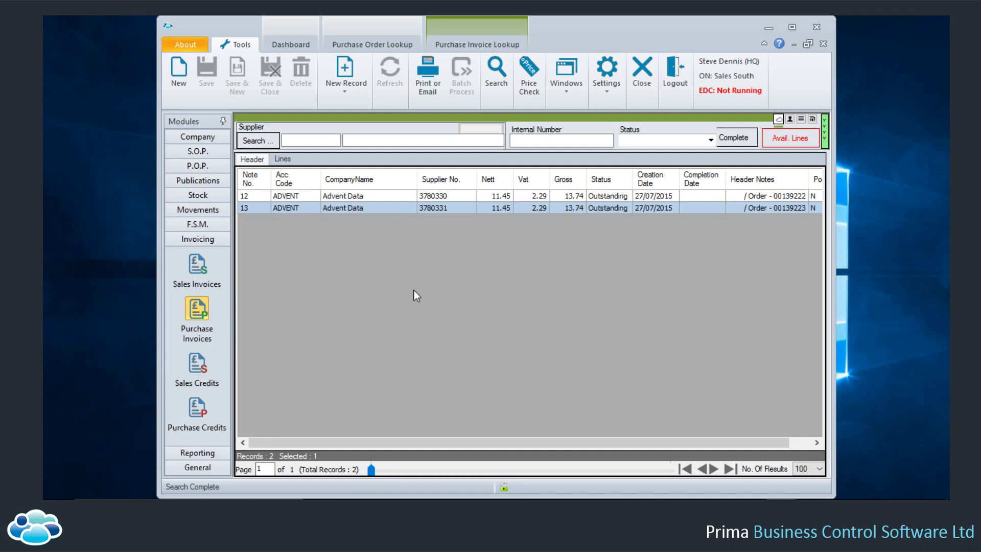
Step: Bring the VOW manual purchase invoice back up to review its lines, then minimise it again
mouse_move(790, 516)
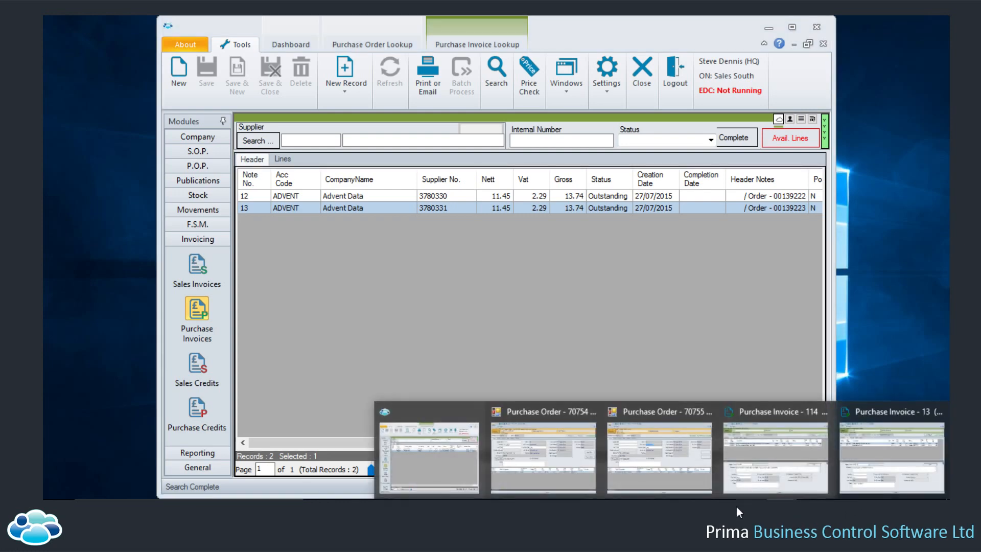
click(766, 470)
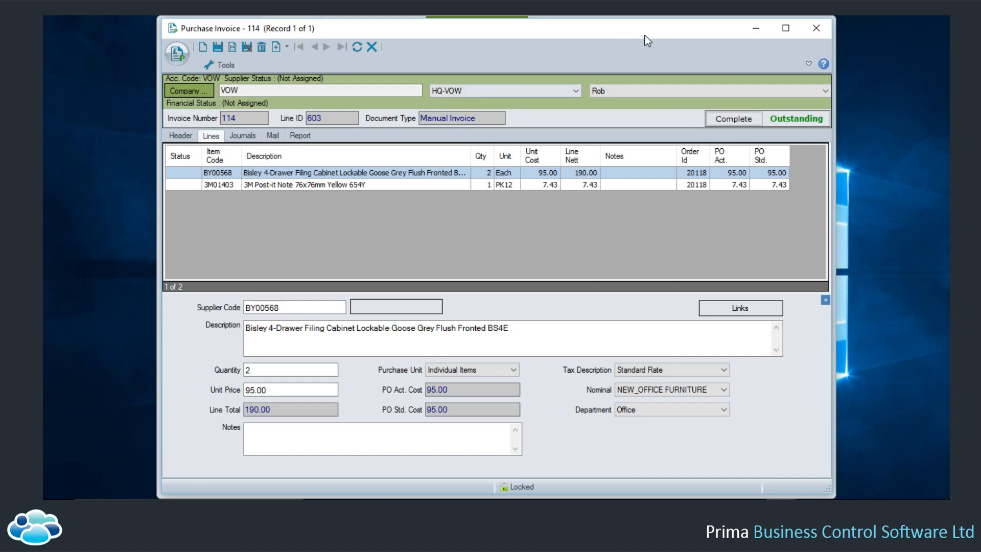
click(753, 29)
Step: Open the available lines for new purchase invoices and list all uninvoiced orders by purchase order without supplier filters
click(786, 139)
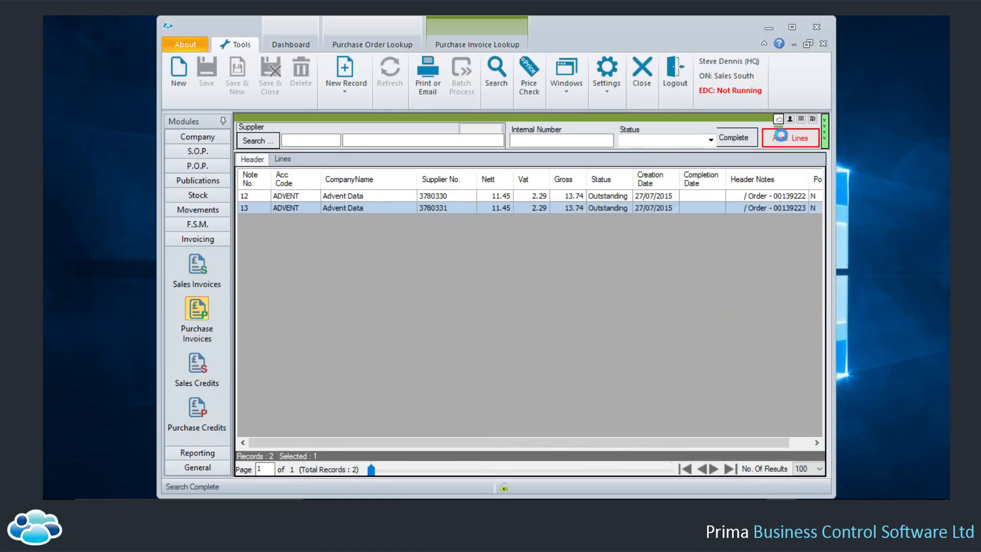
drag(651, 32, 674, 201)
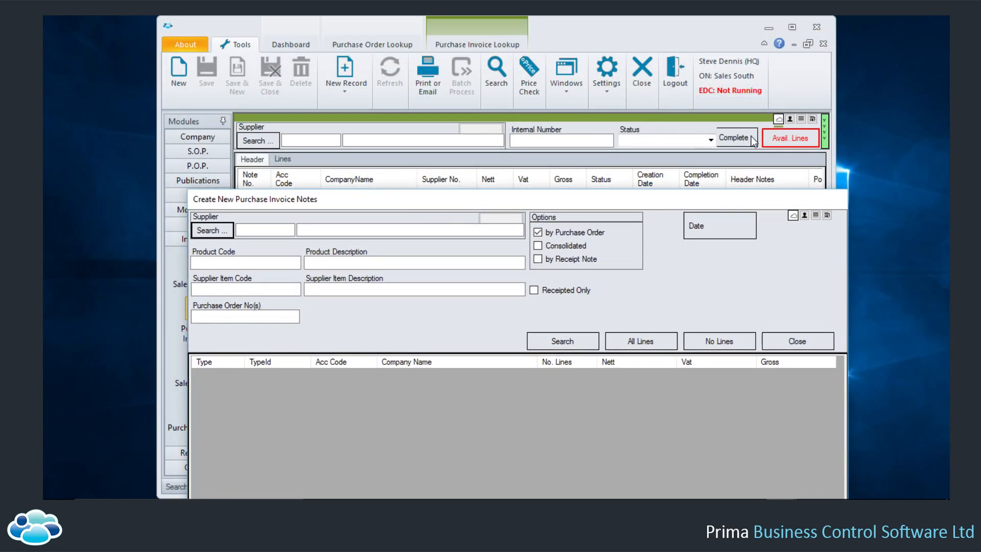
drag(583, 198, 583, 102)
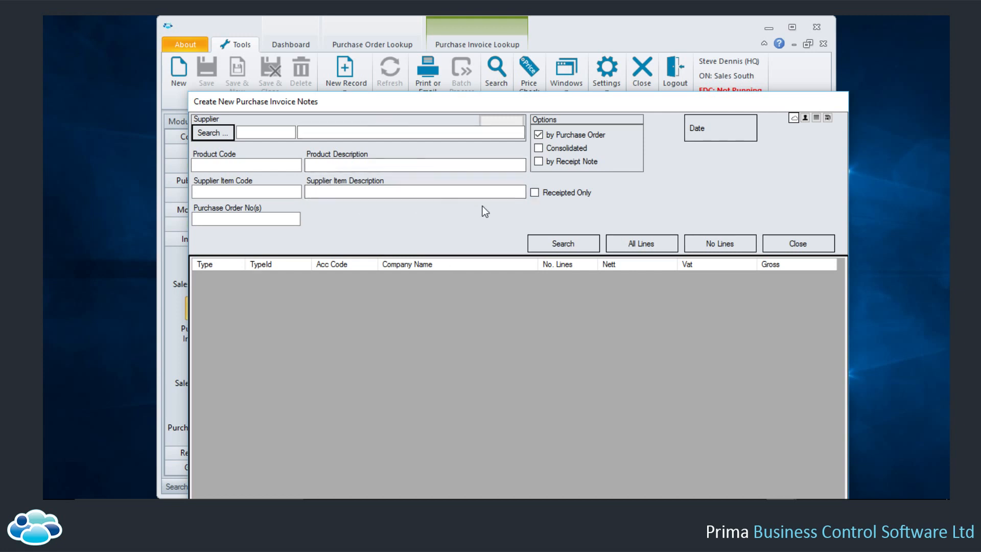
click(559, 244)
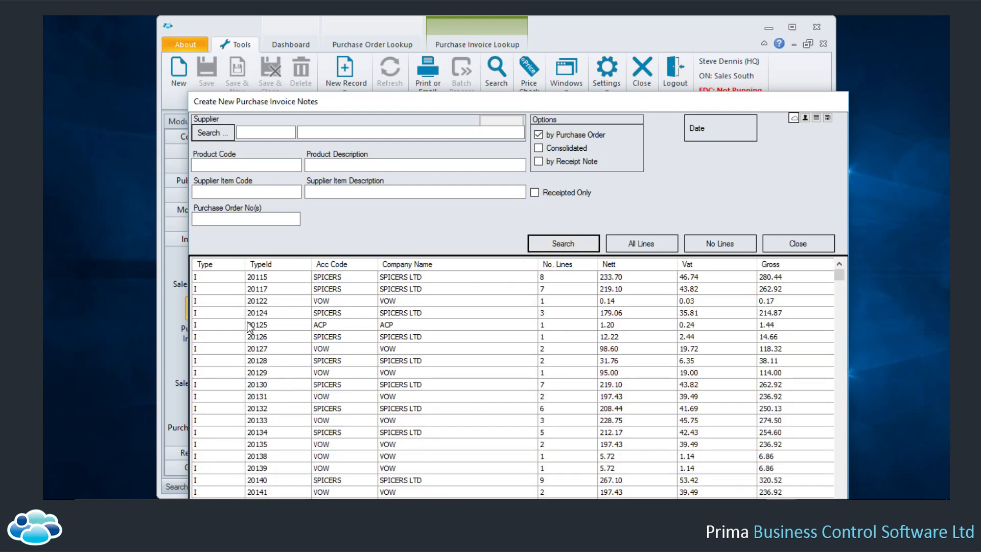
Step: Create a purchase invoice from all lines of the three-line SPICERS LTD order with a nett value of 179.06
drag(346, 292, 373, 285)
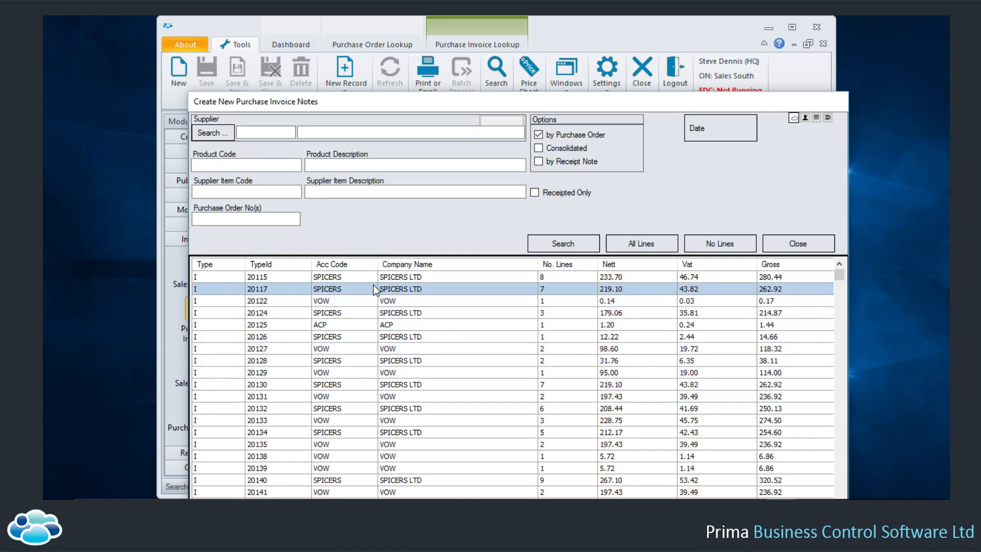
click(281, 317)
click(629, 243)
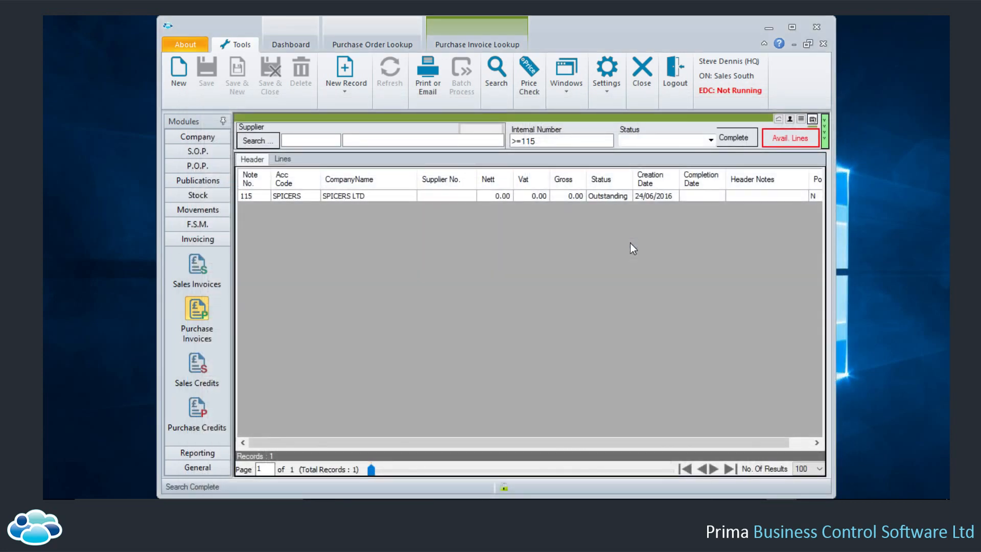
Step: Open the new SPICERS LTD invoice and enter supplier invoice number 123456 and supplier date 16 Jun 2016
click(561, 197)
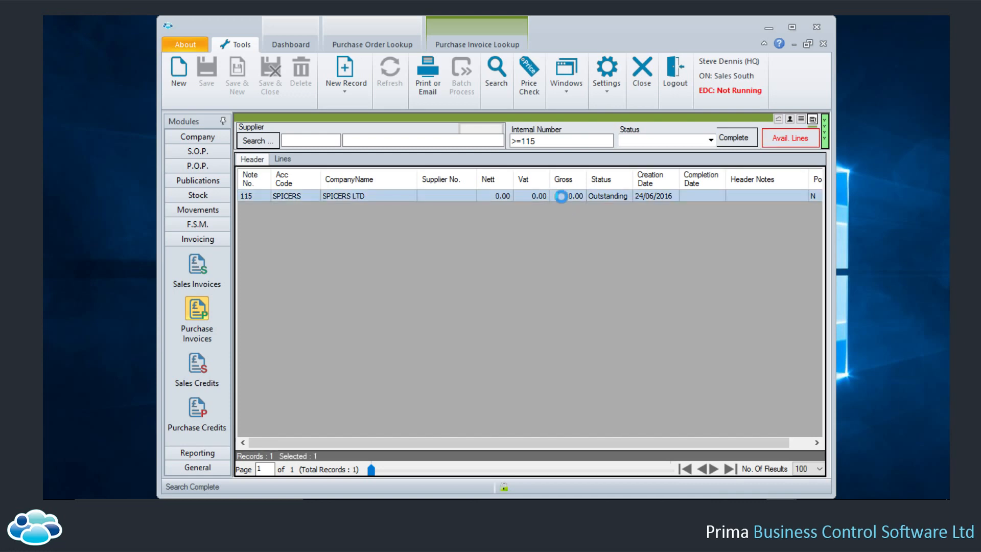
double_click(562, 197)
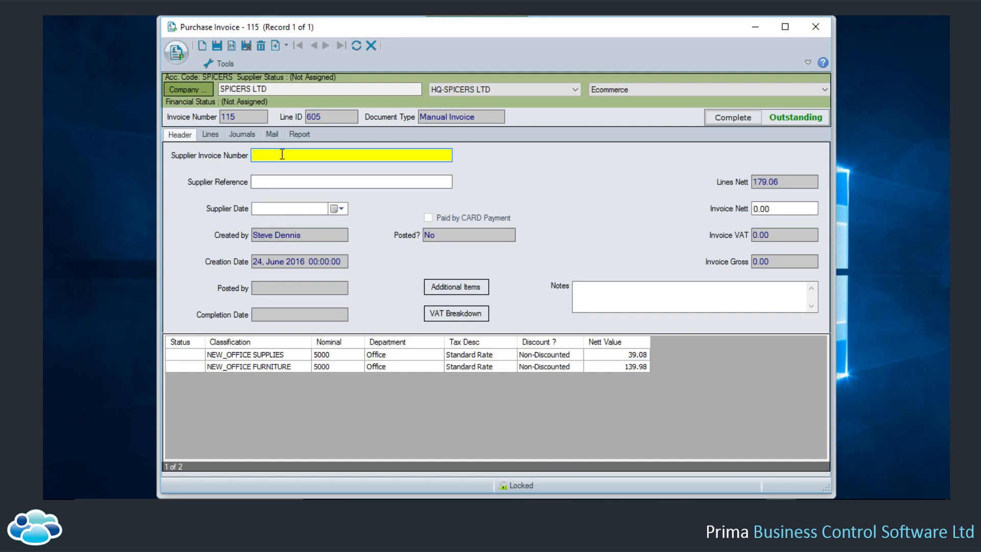
text(123456)
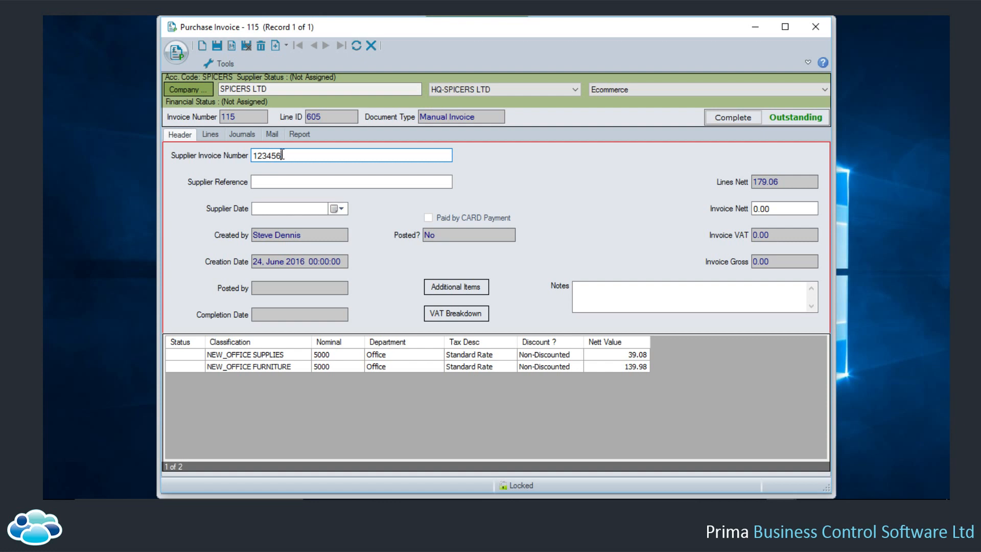
click(336, 209)
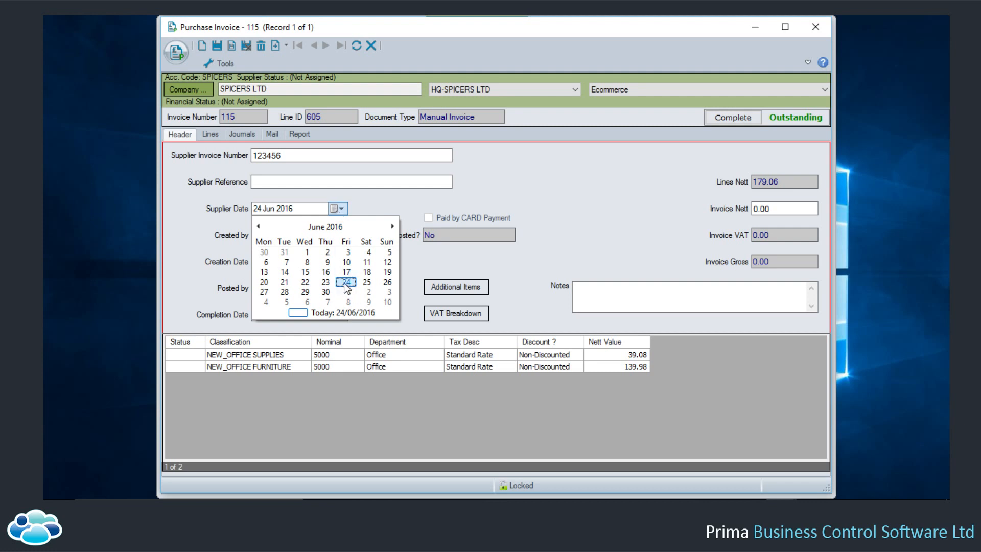
click(325, 272)
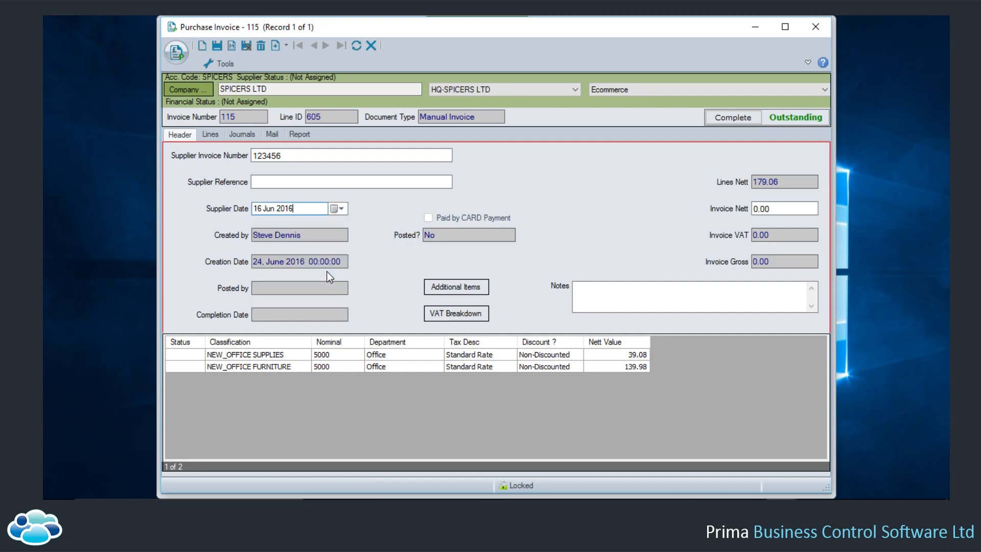
Step: Check the lines nett total and set the Invoice Nett to 179.06
click(783, 207)
drag(784, 181, 713, 182)
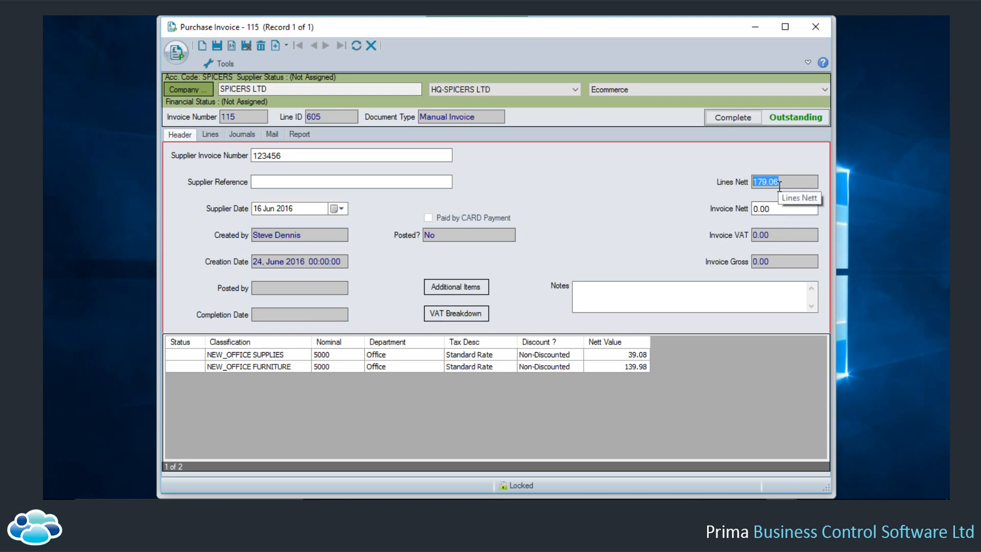
drag(786, 185, 750, 186)
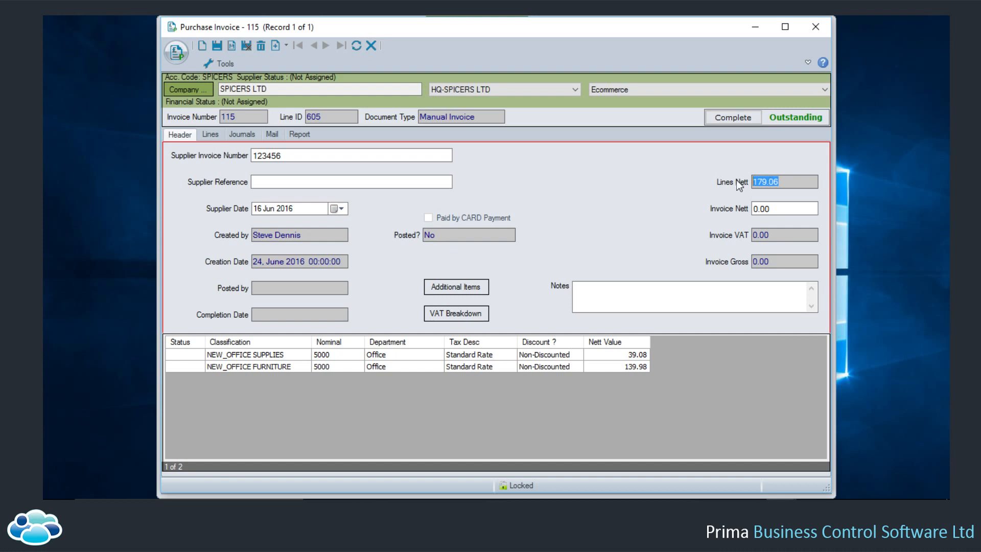
click(788, 207)
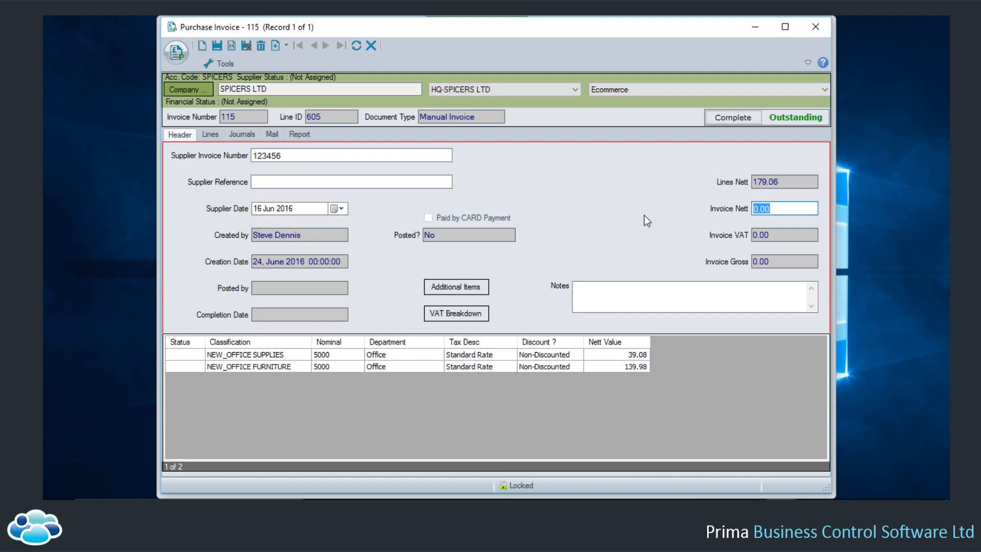
text(179.06)
key(Tab)
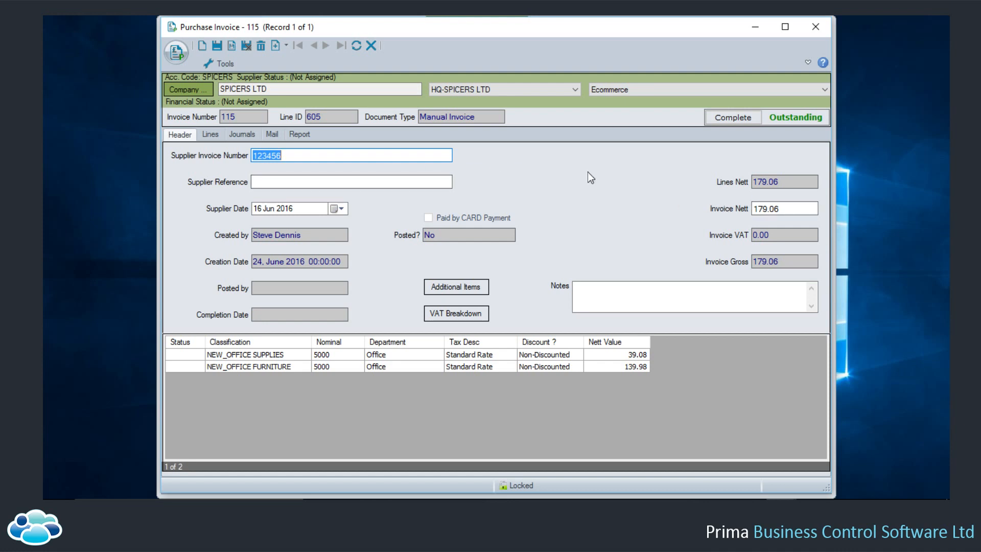
Step: Review the invoice's item lines one by one, including the unit price of the 3M Post-It Notes line
click(218, 136)
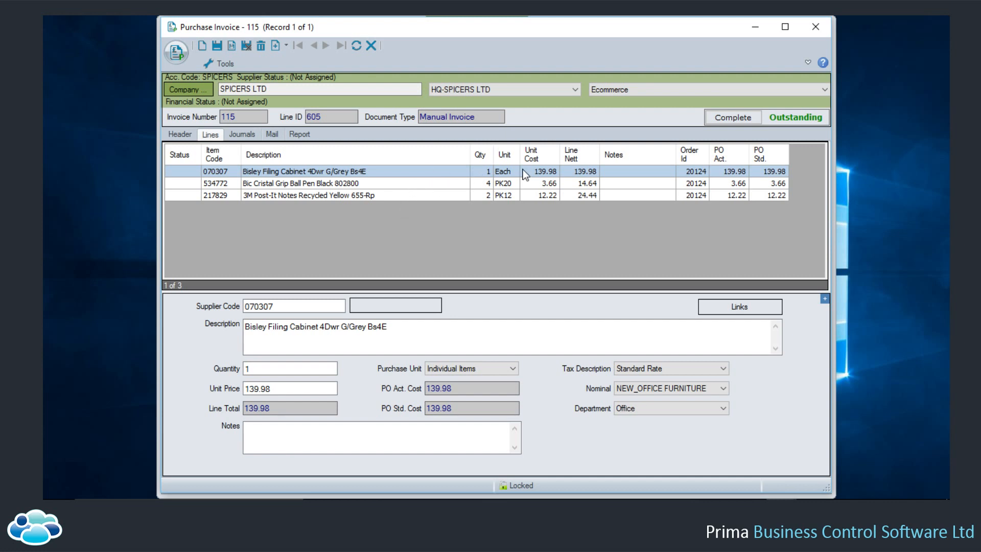
click(407, 184)
click(382, 195)
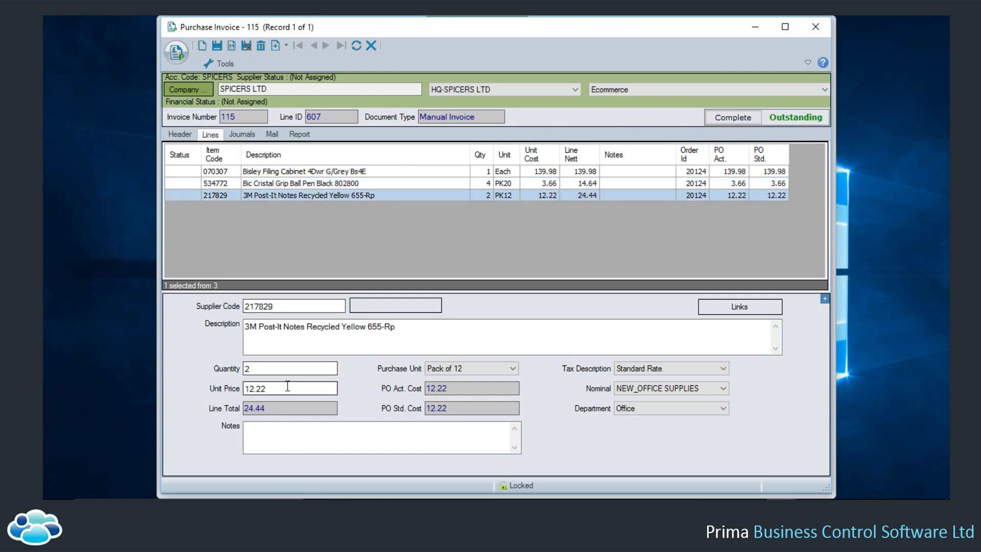
click(243, 390)
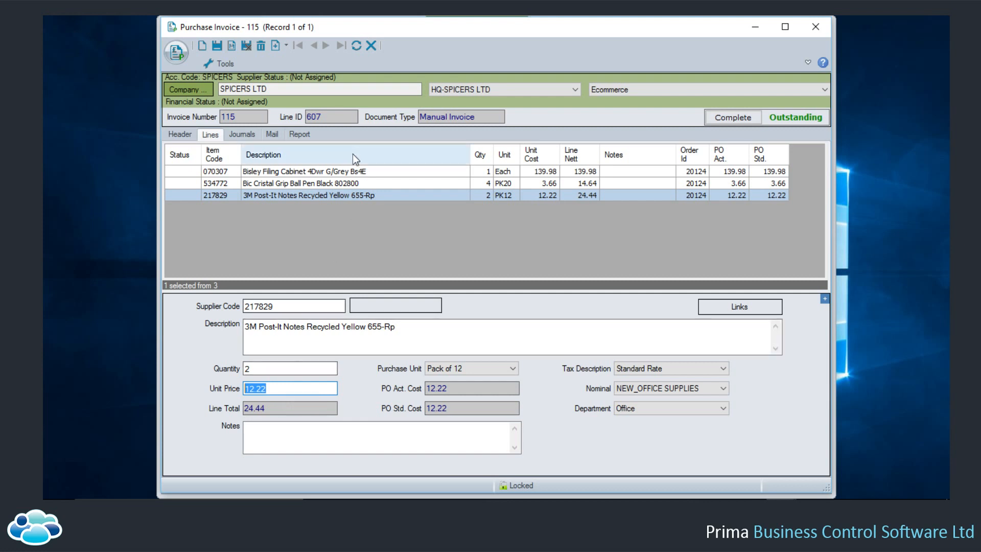
Step: Save the Standard Rate VAT amount of 35.81 in the invoice's VAT breakdown and check the resulting invoice gross
click(177, 134)
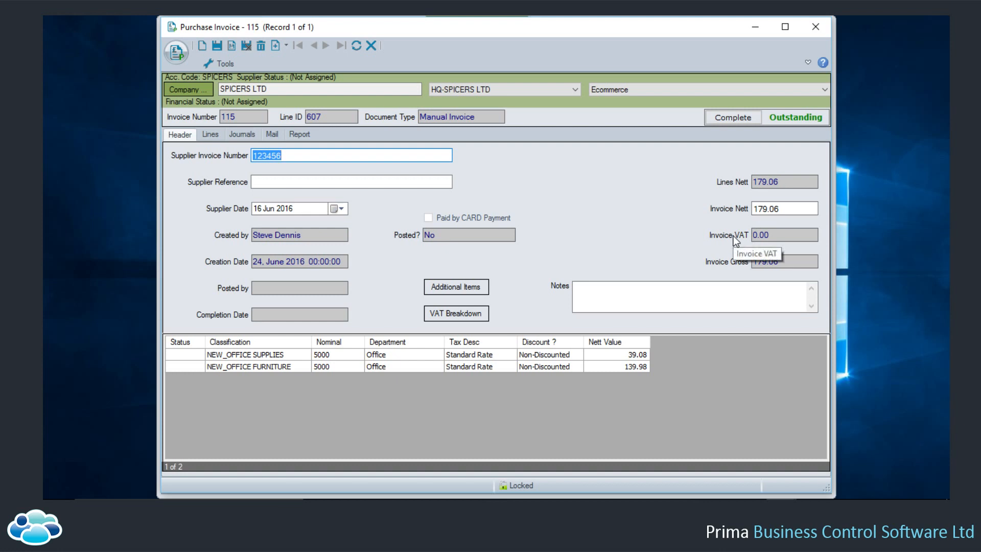
click(464, 317)
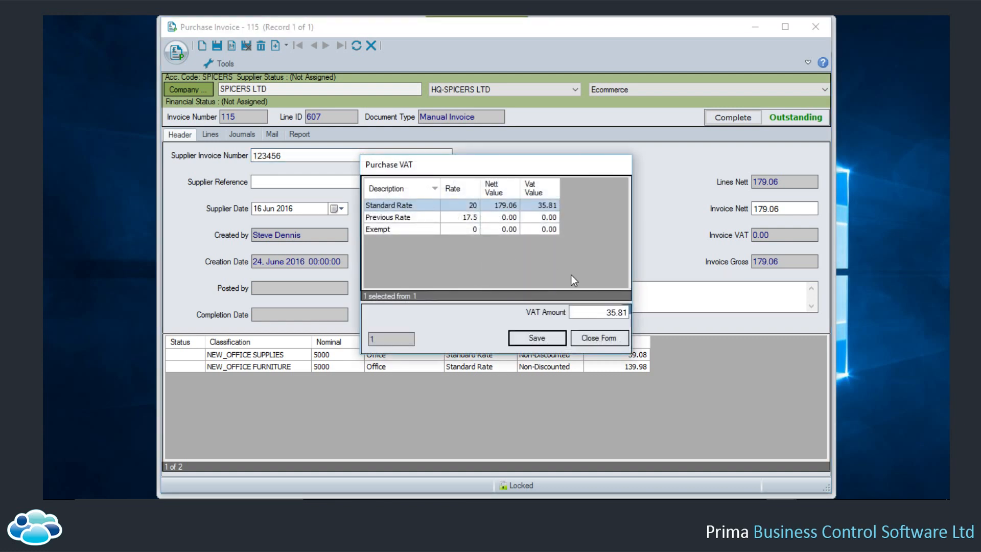
drag(605, 317, 622, 323)
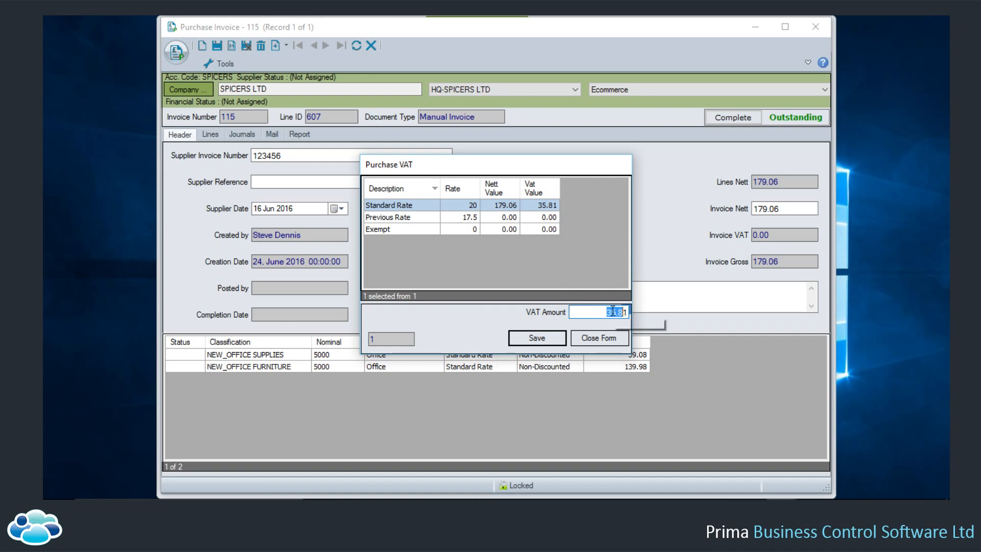
click(543, 343)
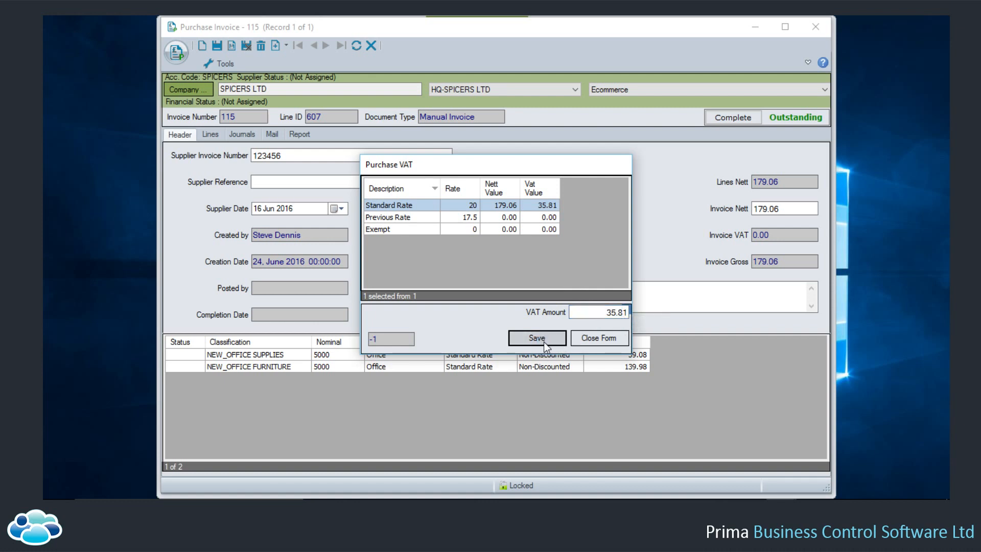
click(589, 339)
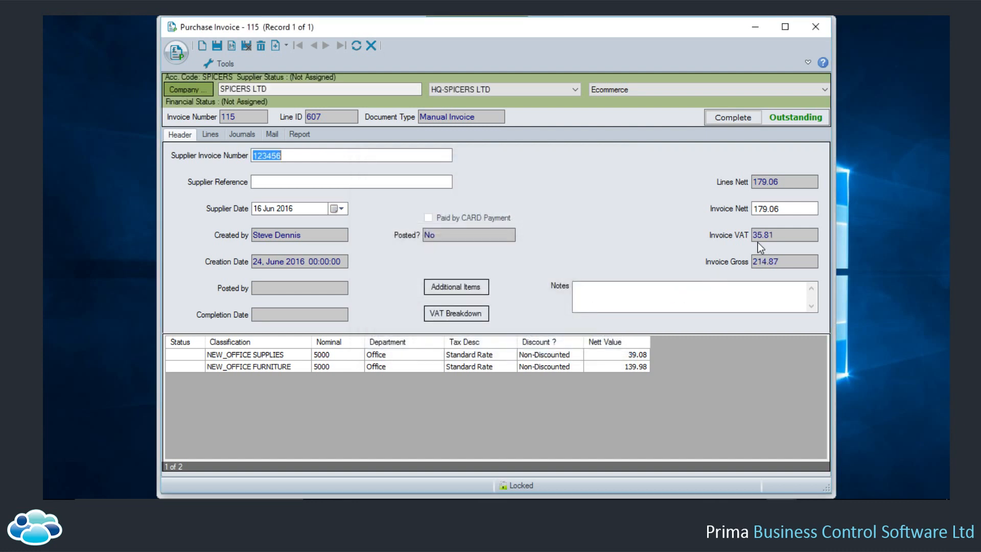
click(778, 263)
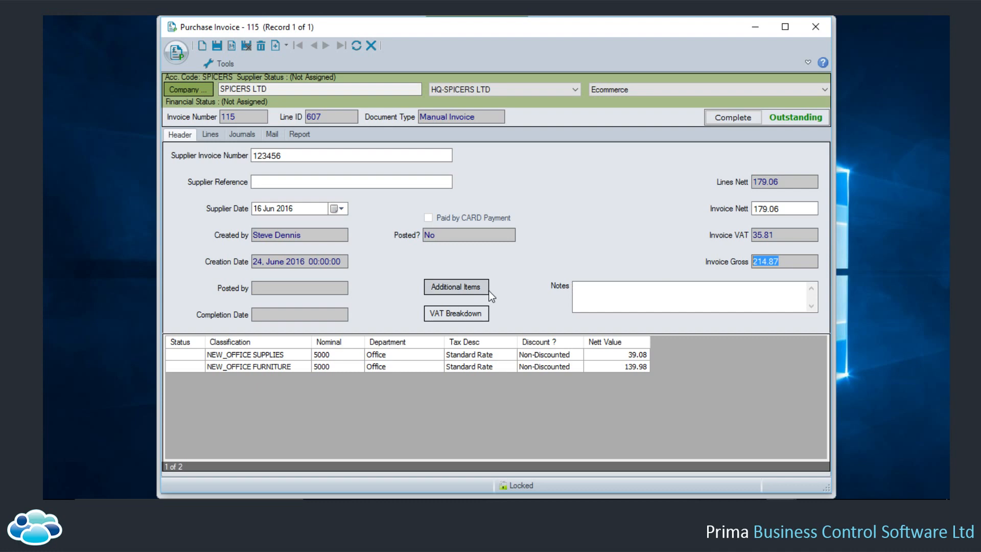
Step: Browse the additional items available for the SPICERS LTD invoice and close the list without adding any
click(460, 289)
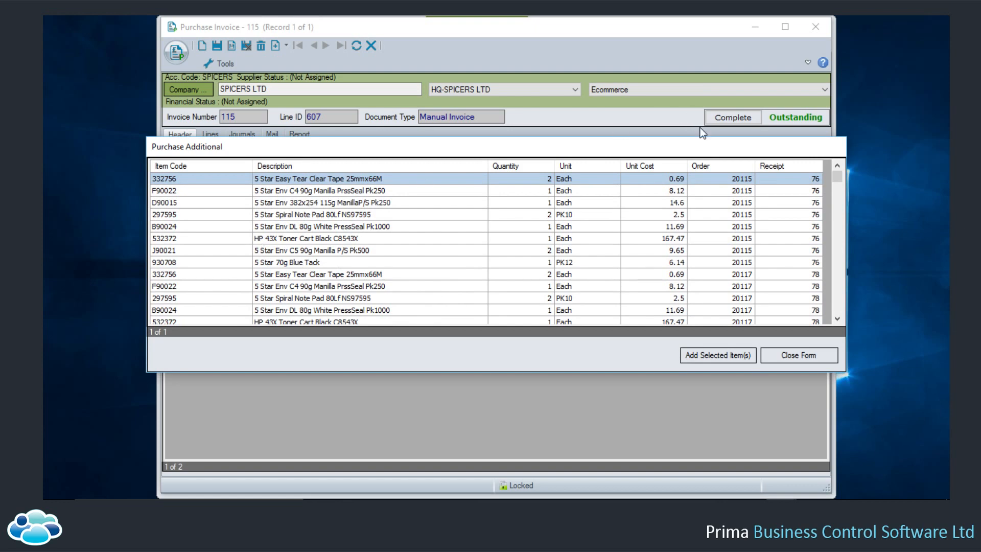
drag(837, 176, 829, 262)
scroll(815, 265, up, 20)
click(798, 360)
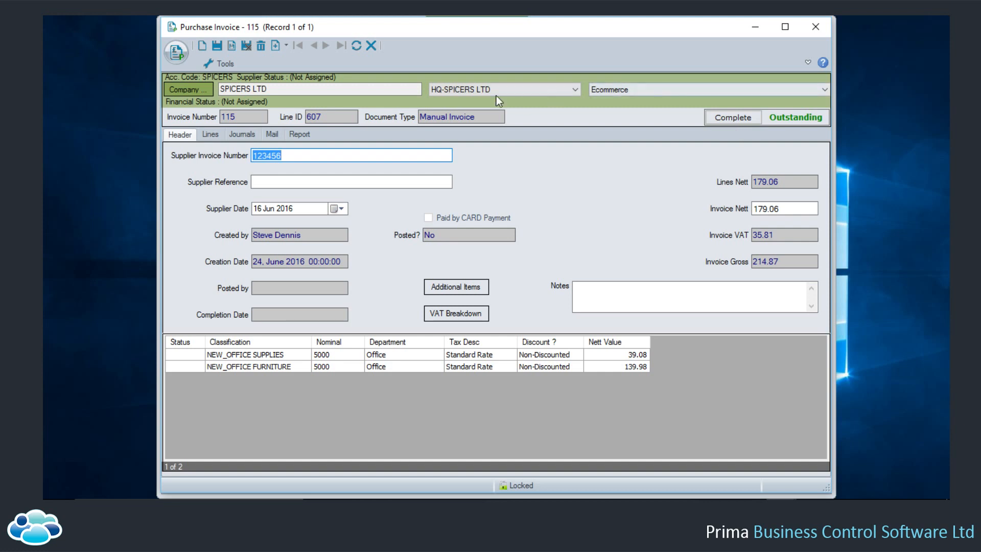
Step: Create a new journal record on the invoice, assign a staff member as owner and enter the subject "query the price"
click(241, 134)
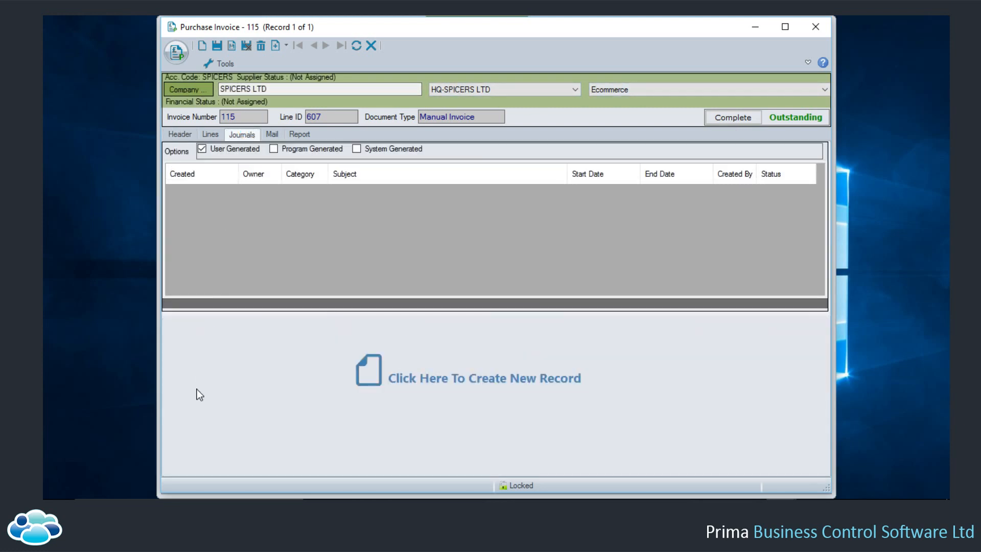
click(360, 363)
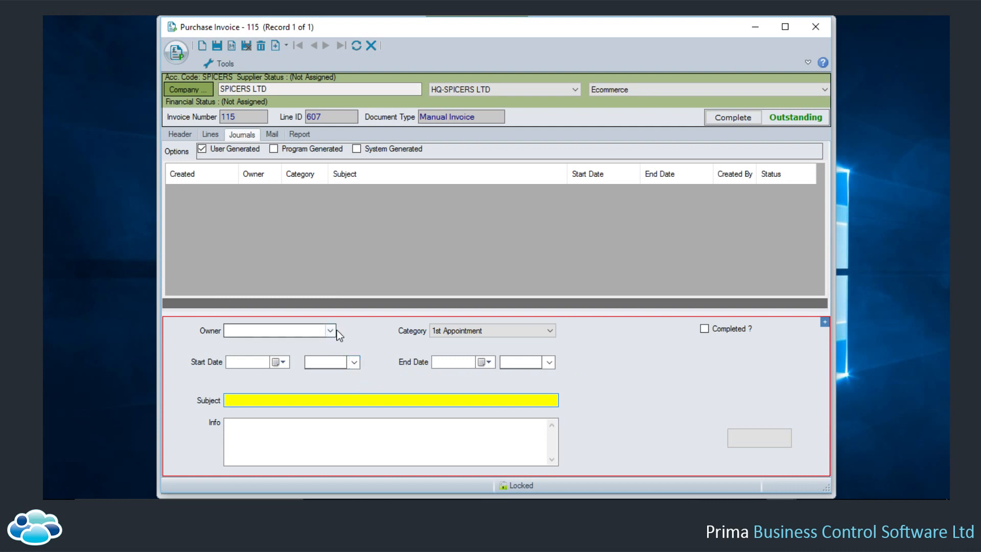
click(332, 329)
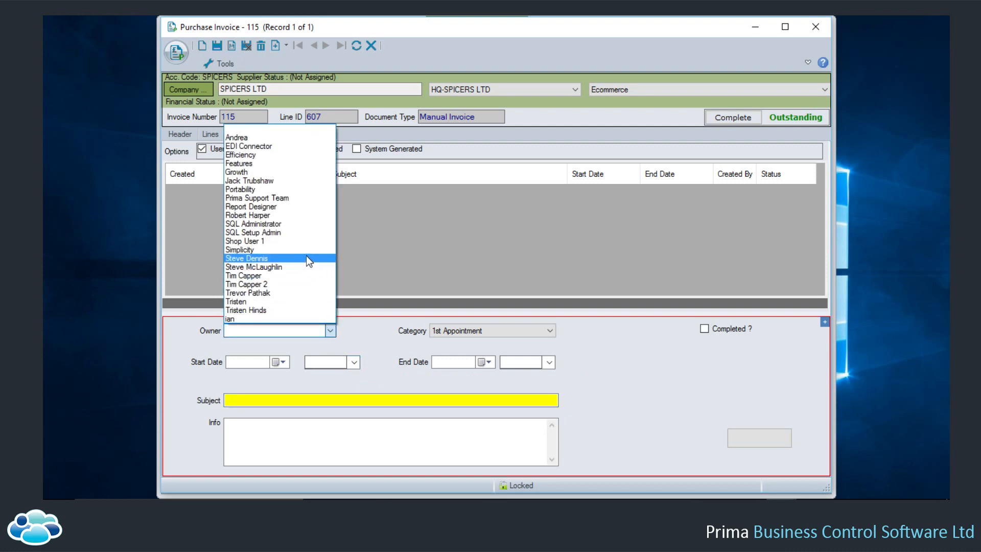
click(305, 258)
click(271, 399)
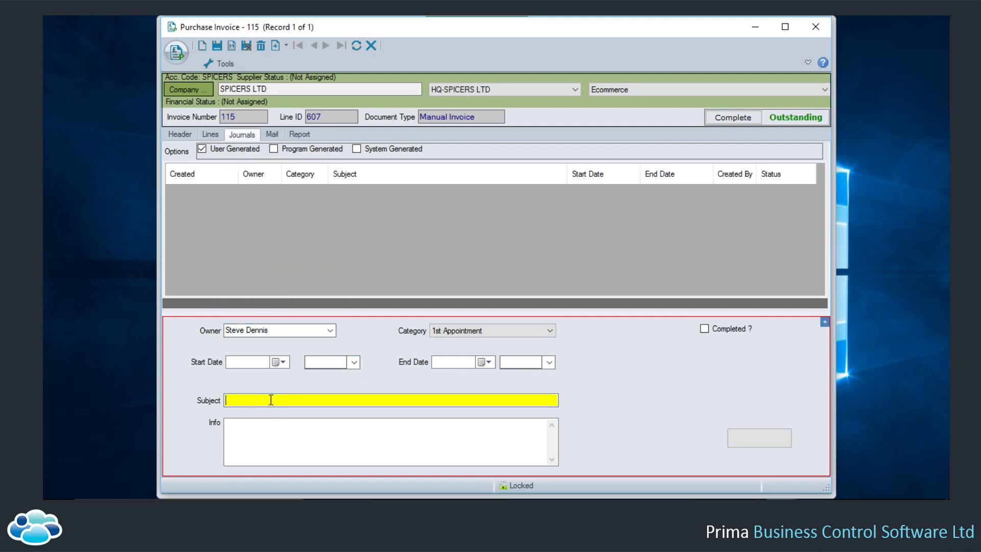
text(query)
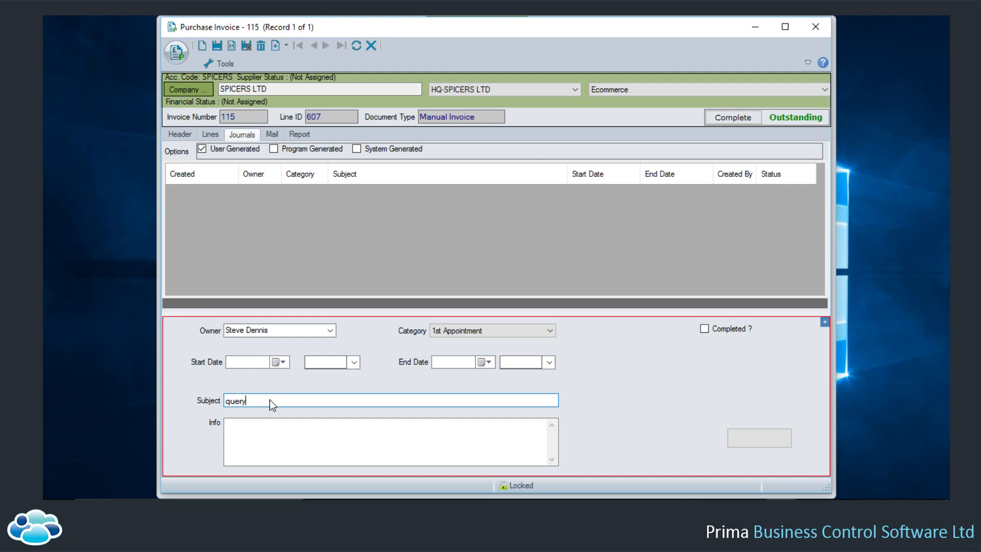
text( the price)
Step: Set the journal's start date to 27 Jun 2016 and save the journal record
click(277, 362)
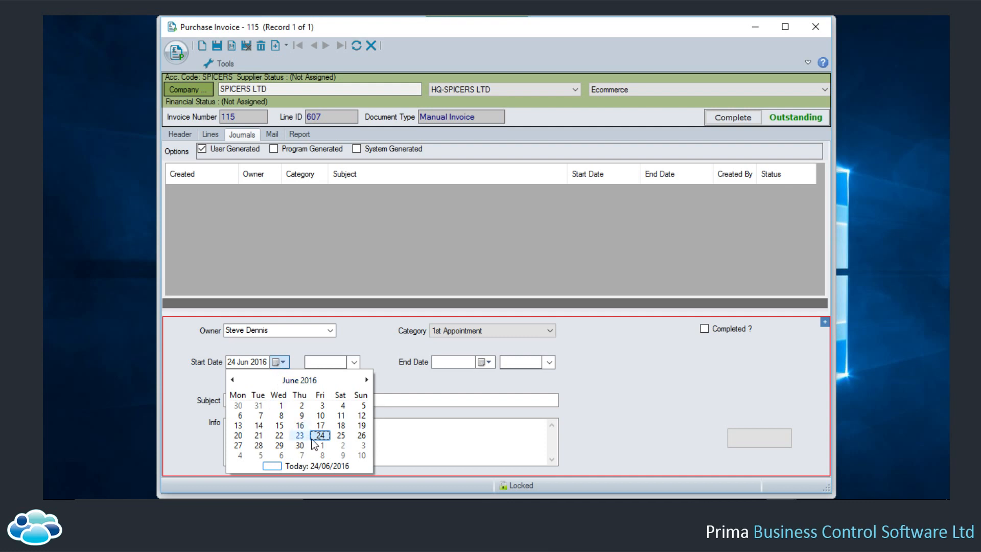
click(239, 445)
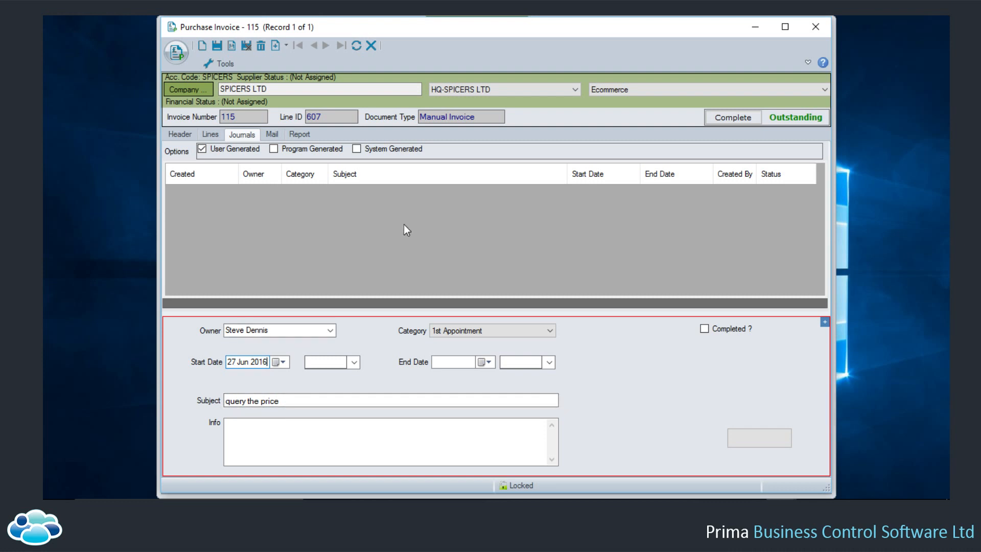
key(ctrl+s)
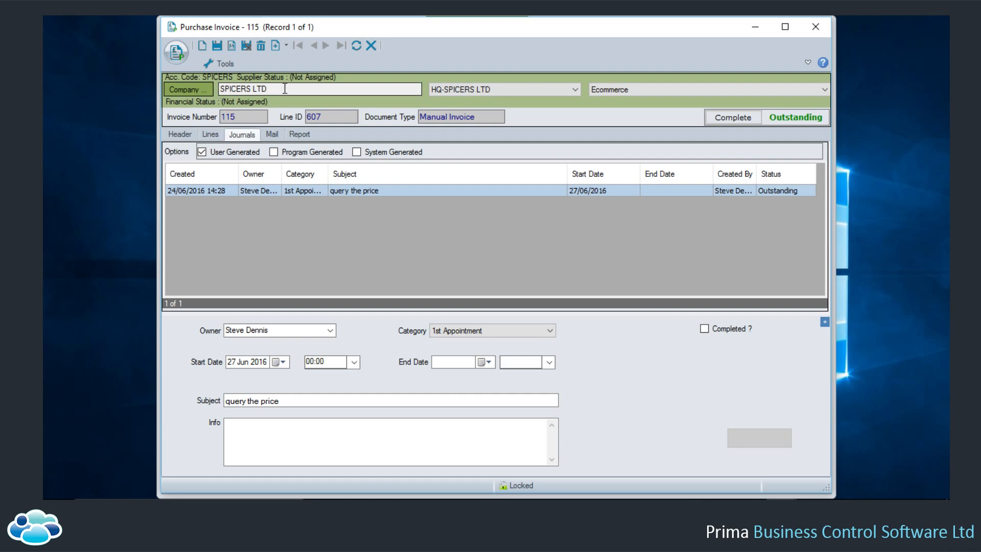
drag(285, 90, 210, 93)
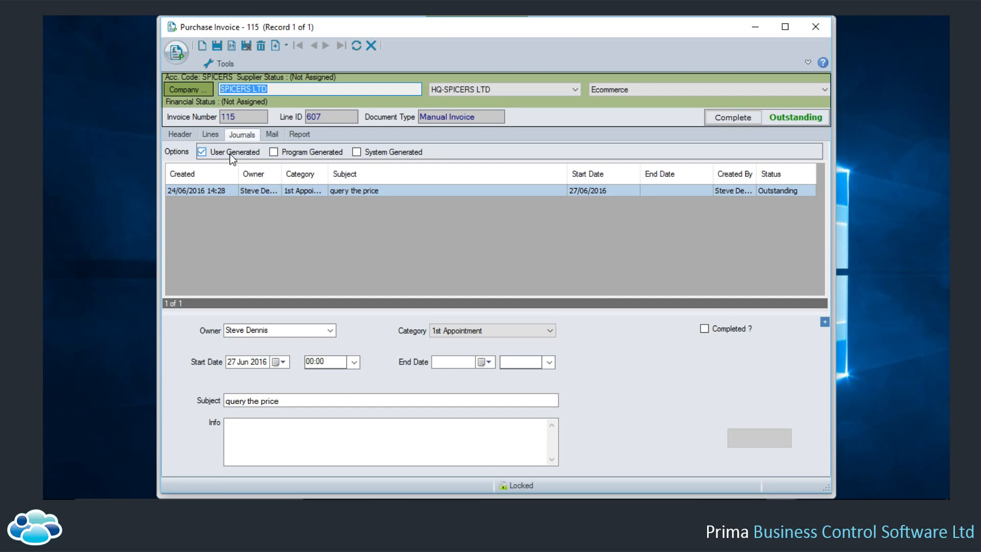
Step: Review the report options and header details of the SPICERS LTD purchase invoice and close it
click(296, 134)
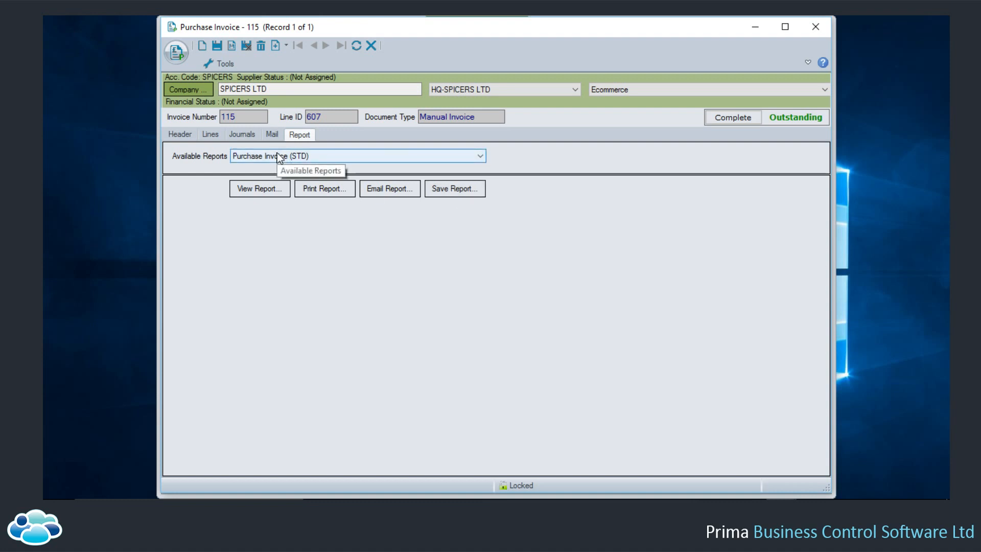
click(180, 134)
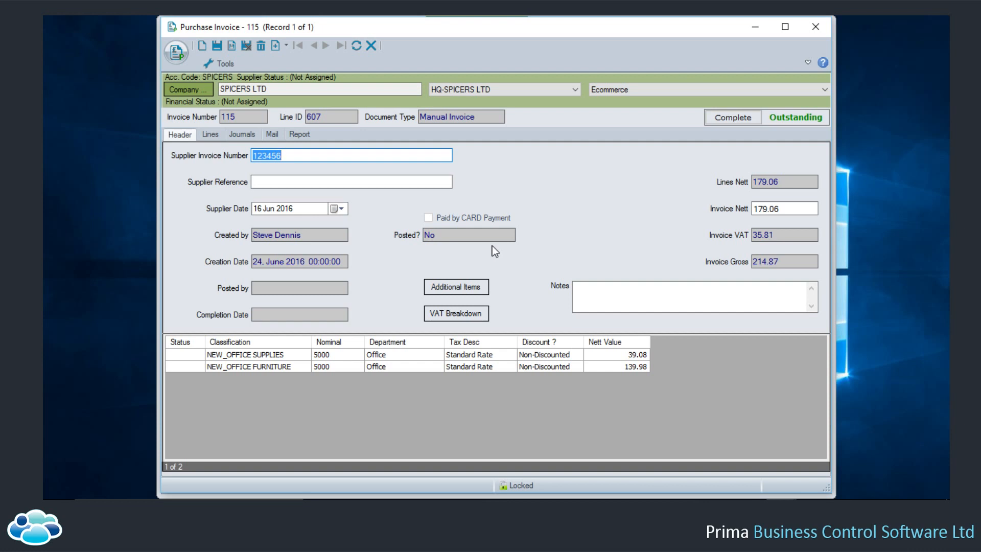
click(814, 26)
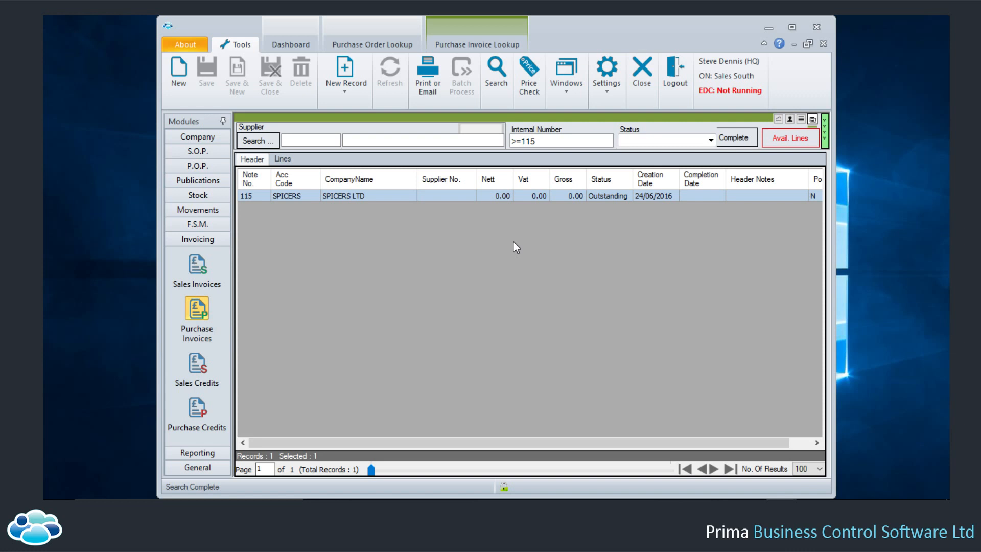
Step: Reopen the SPICERS LTD invoice and open the purchase order linked to its Bisley Filing Cabinet line
double_click(439, 195)
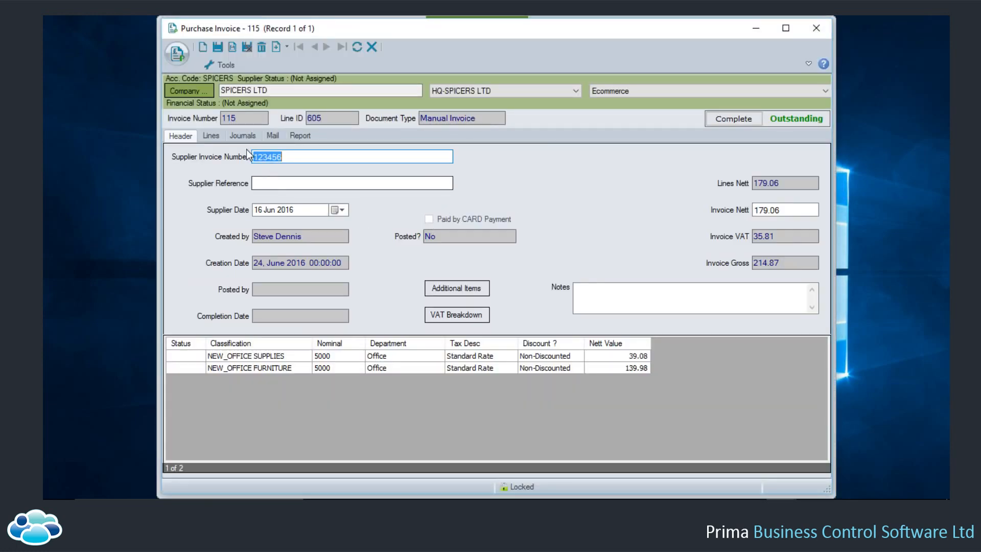
click(211, 136)
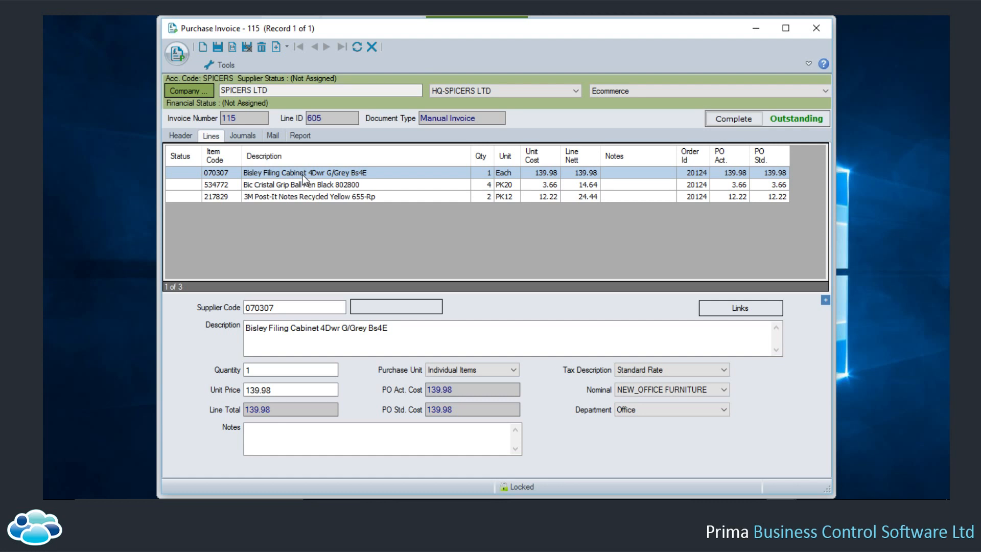
click(715, 309)
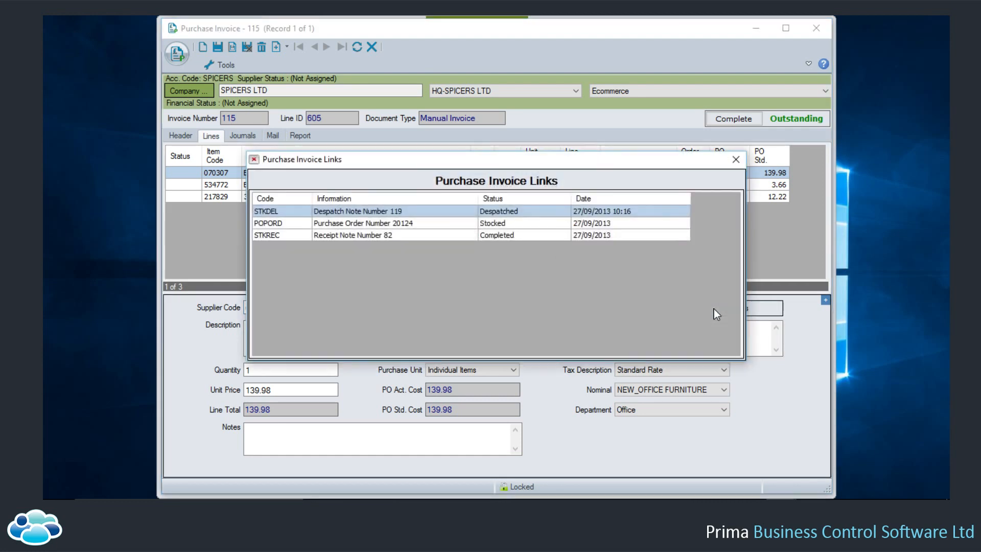
click(402, 223)
double_click(401, 222)
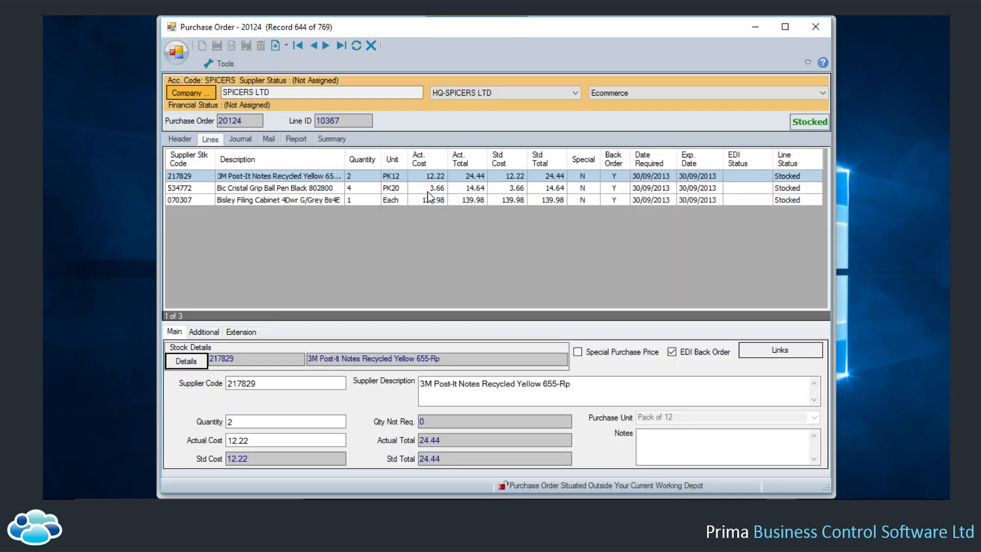
Step: Check the EDI status in the linked purchase order's header and close the order
click(193, 143)
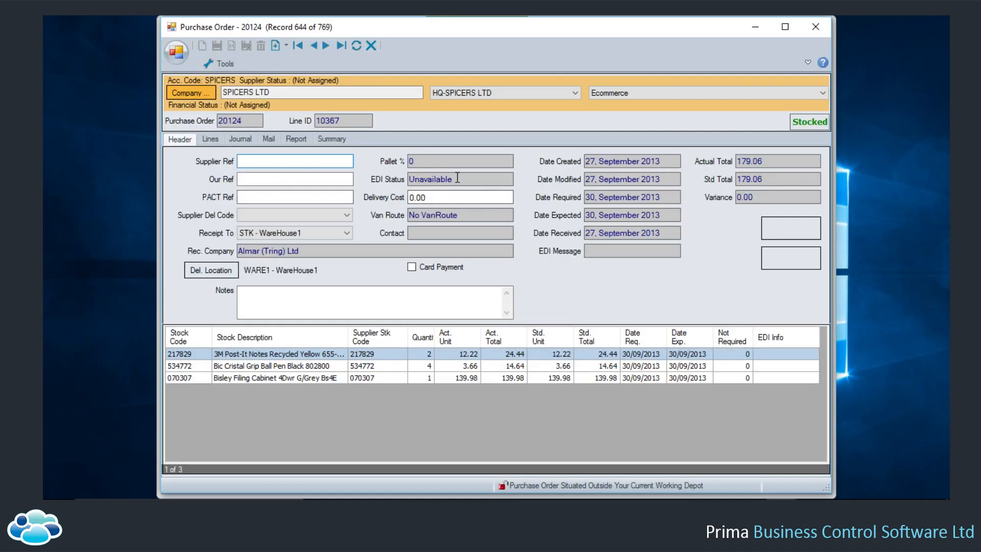
drag(453, 179, 396, 181)
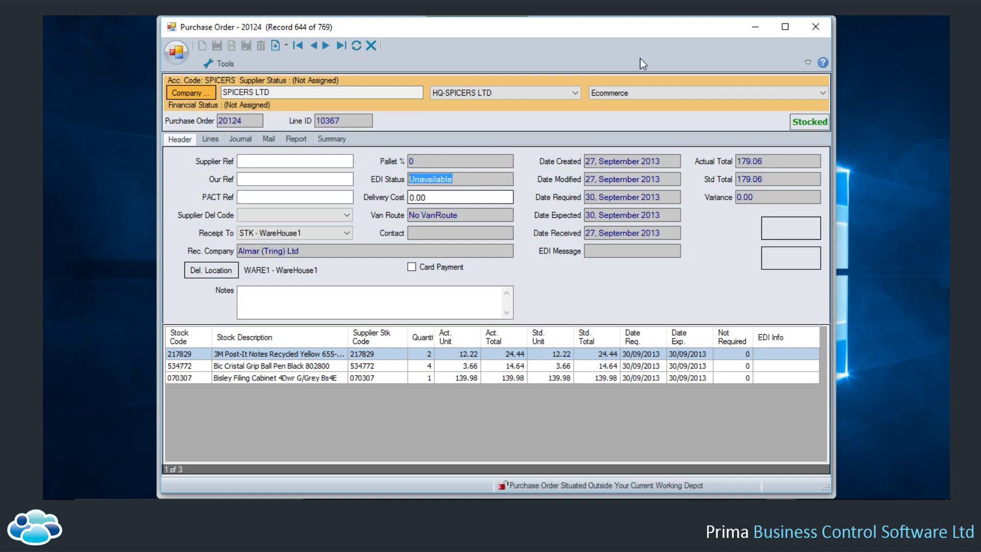
click(814, 29)
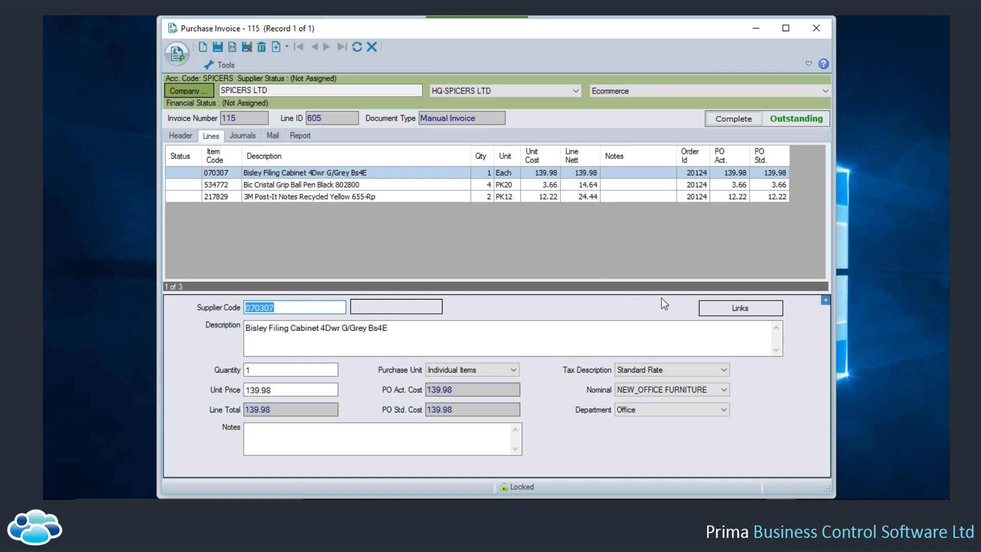
Step: Review the filing cabinet line's linked documents, inspect the Bic pen and Post-It lines, and close the invoice
click(727, 309)
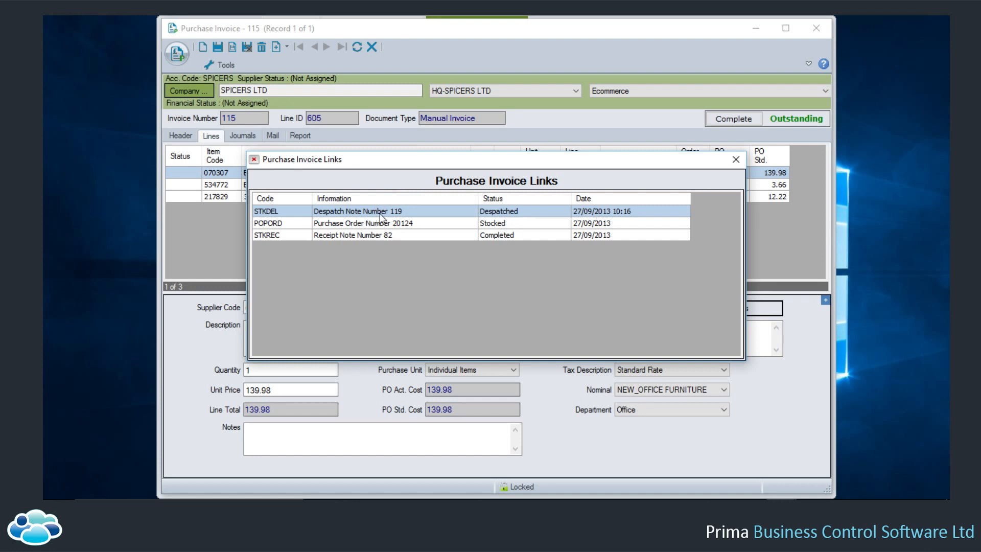
click(733, 159)
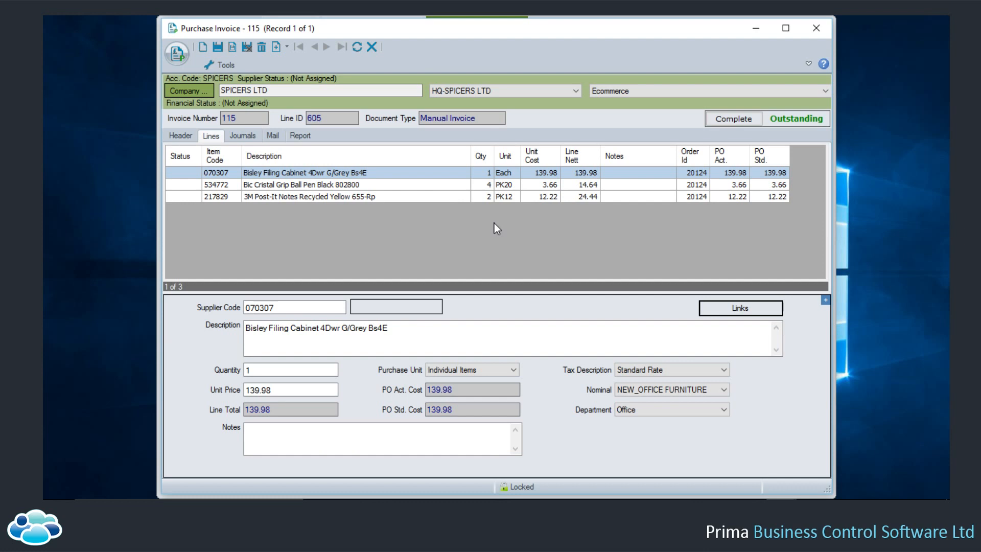
click(444, 185)
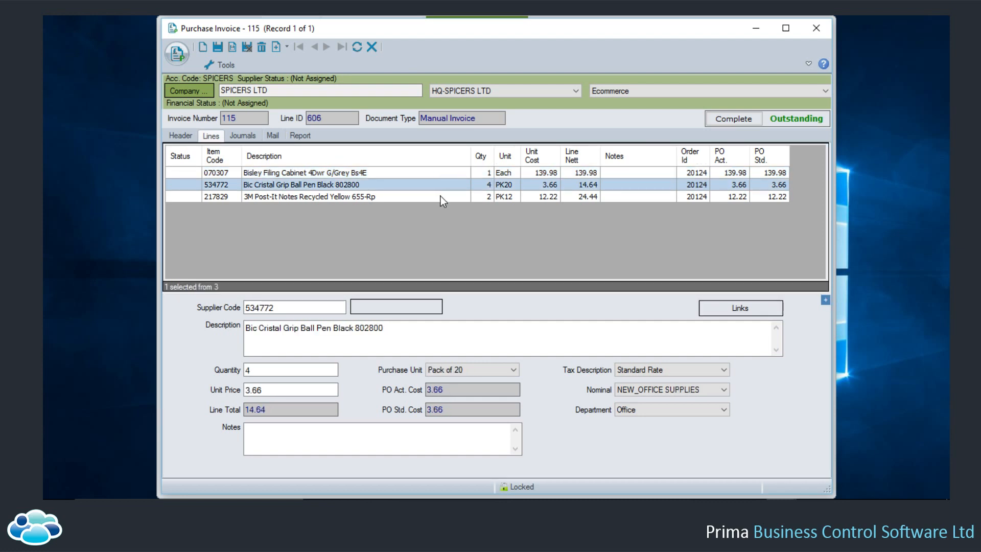
click(442, 197)
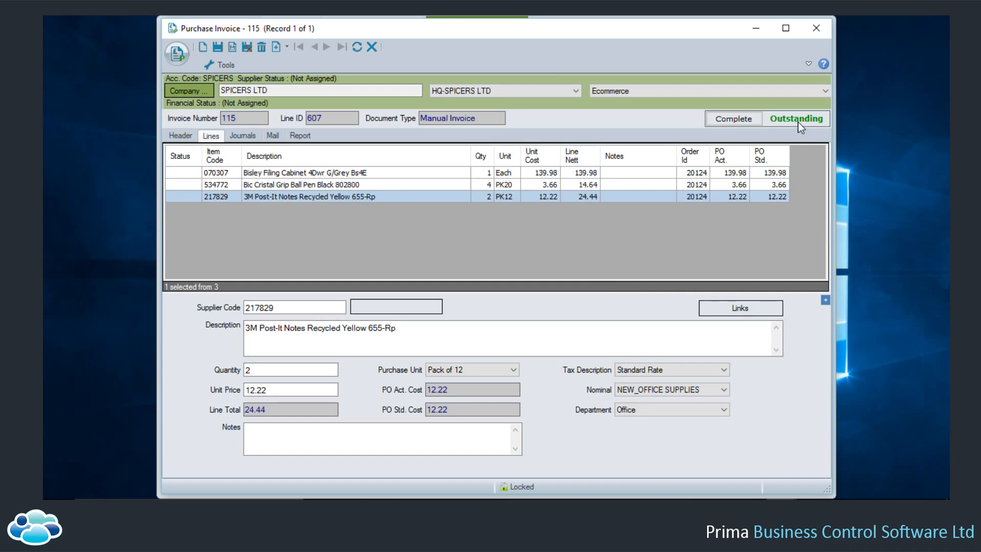
click(817, 31)
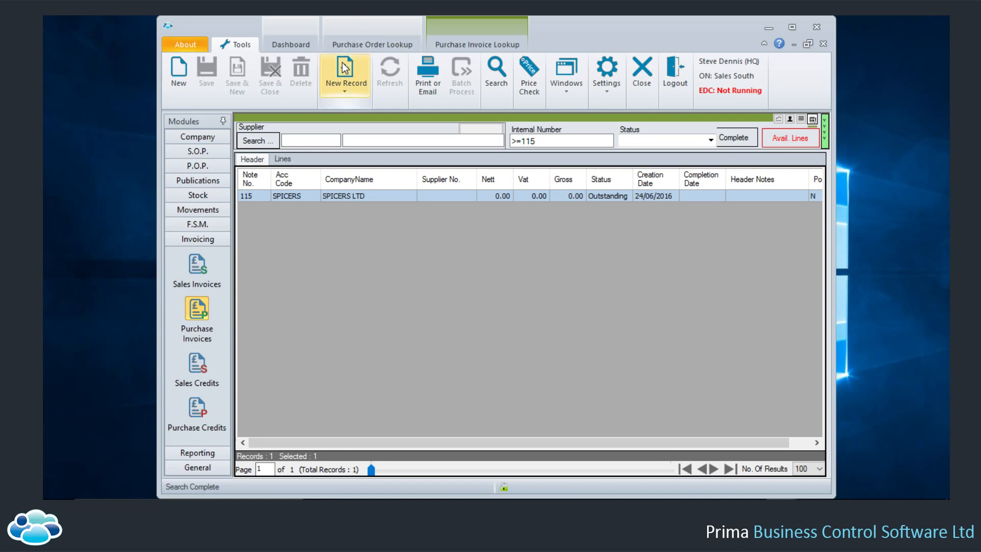
Step: Create a new purchase invoice for supplier VOW 2ACCOUNT with the reference "test invoice"
click(348, 78)
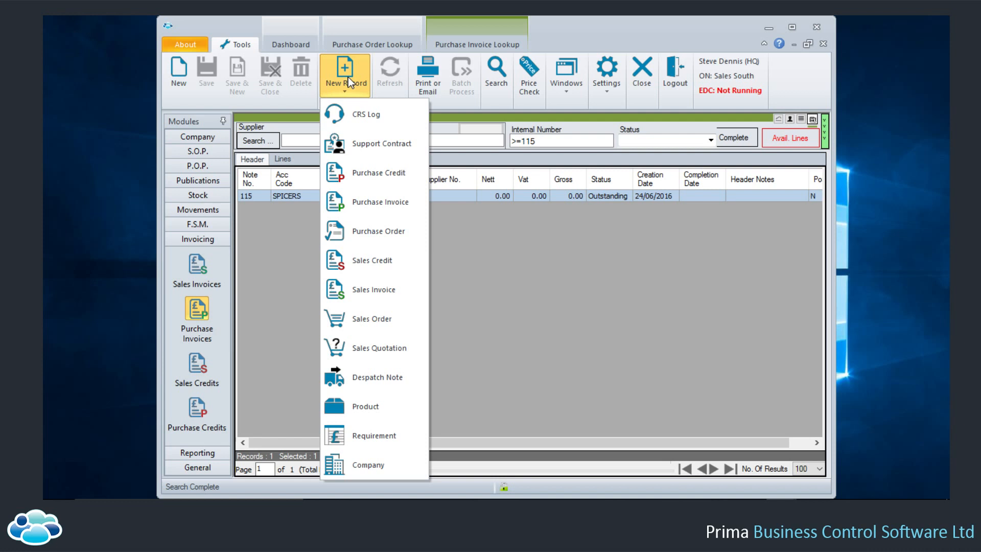
click(351, 200)
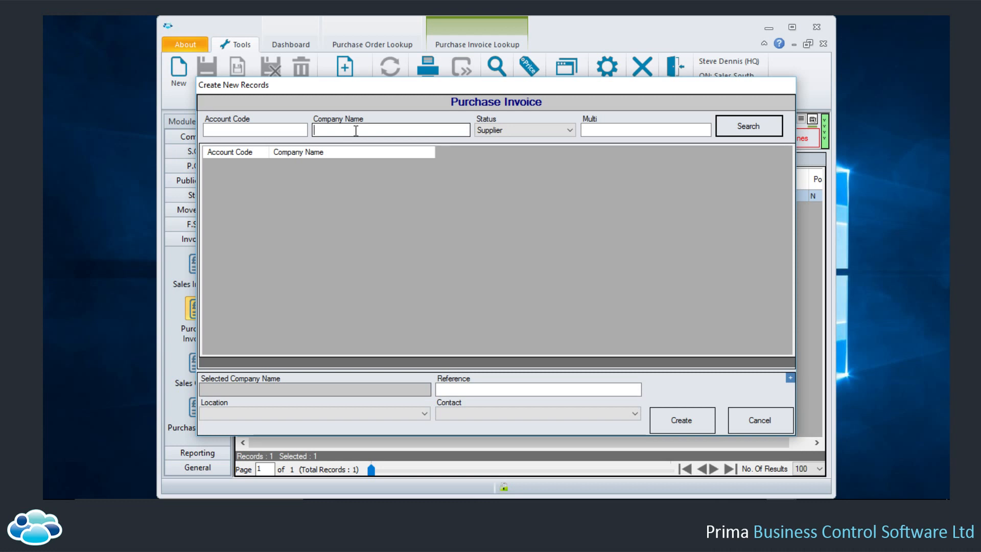
text(vow)
key(Return)
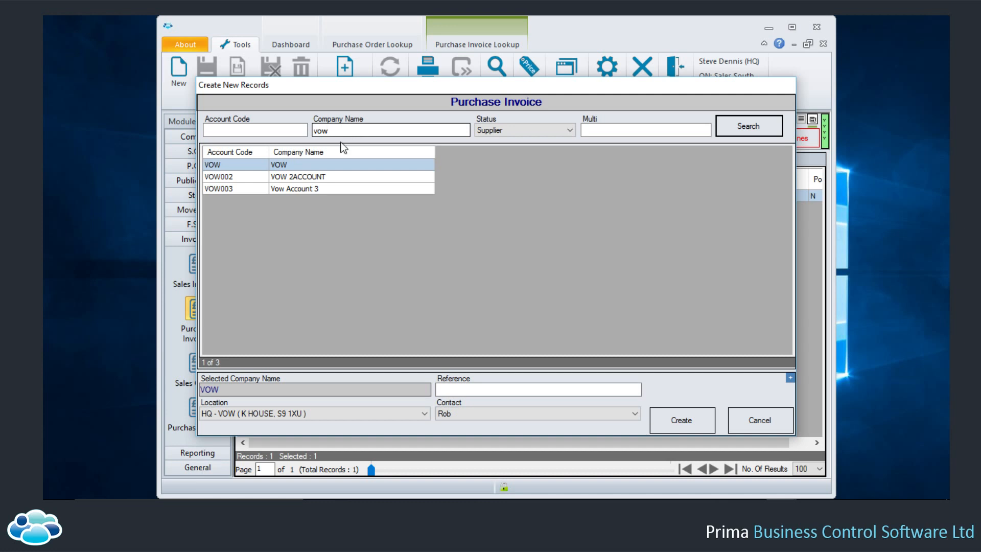
click(302, 176)
click(484, 390)
text(test)
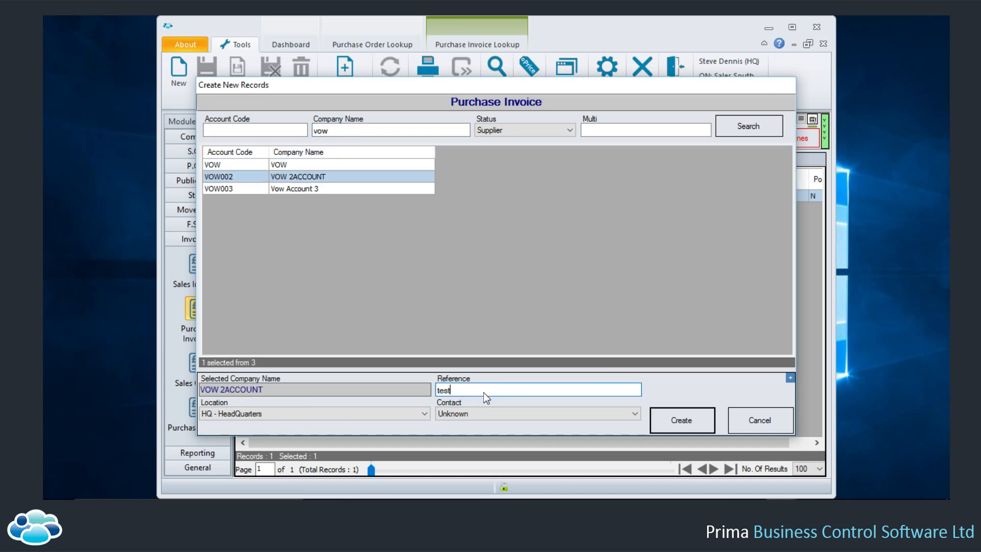
text( invoice)
click(676, 424)
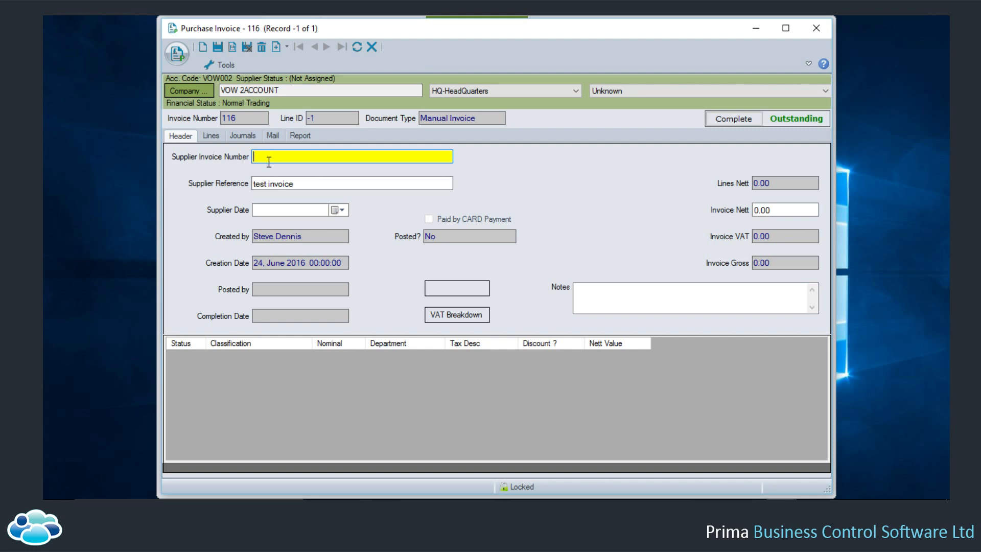
Step: Enter the supplier invoice number and set the supplier date to 16 Jan 1900 in the new invoice's header
text(345678)
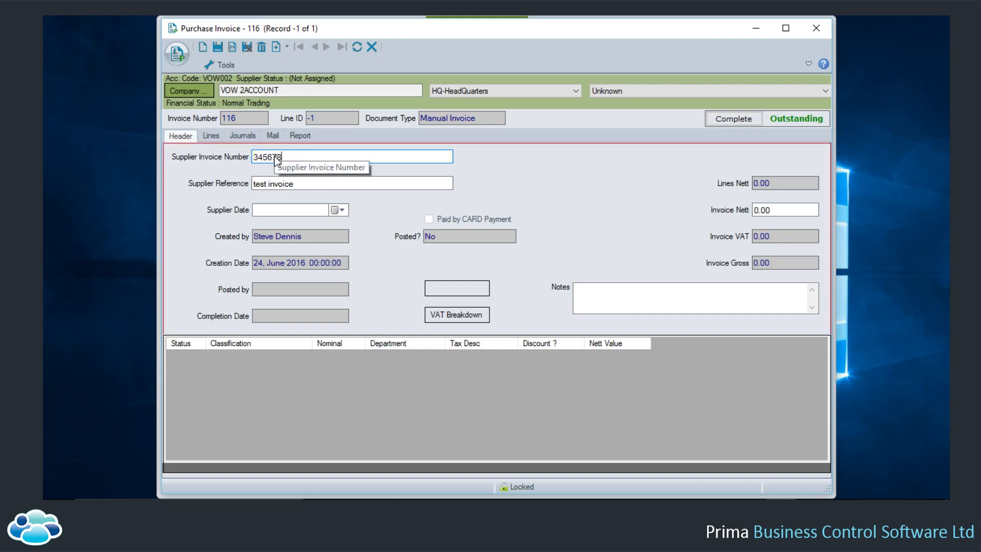
click(338, 210)
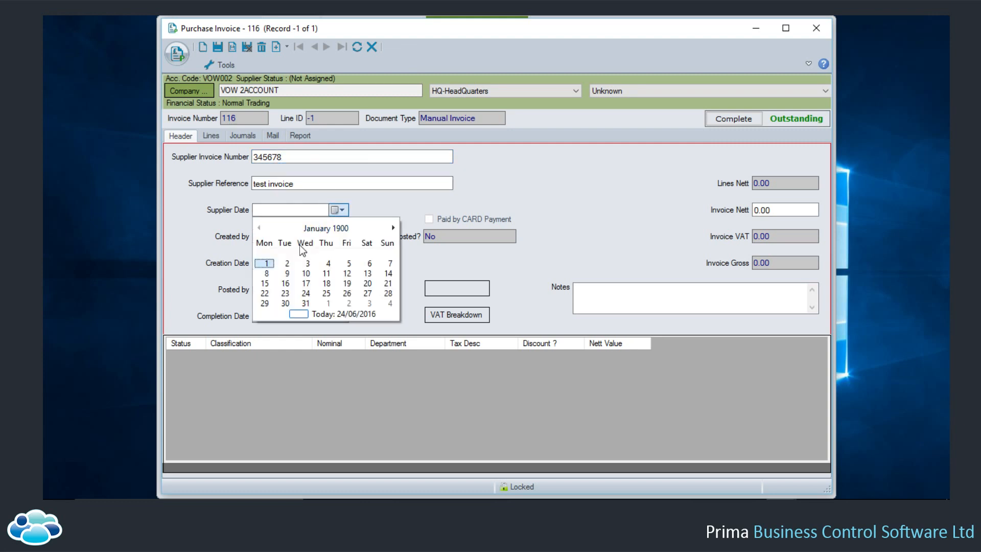
click(285, 283)
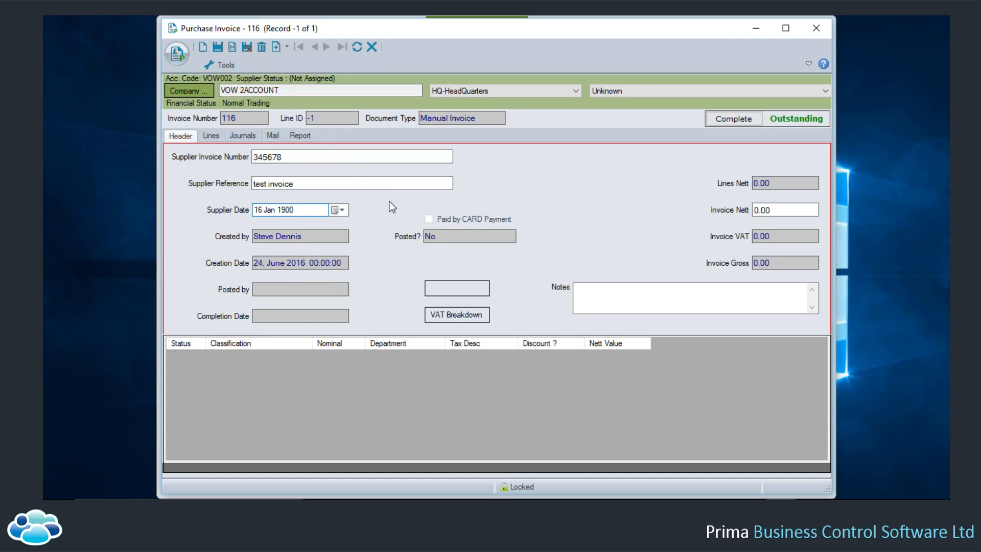
click(378, 388)
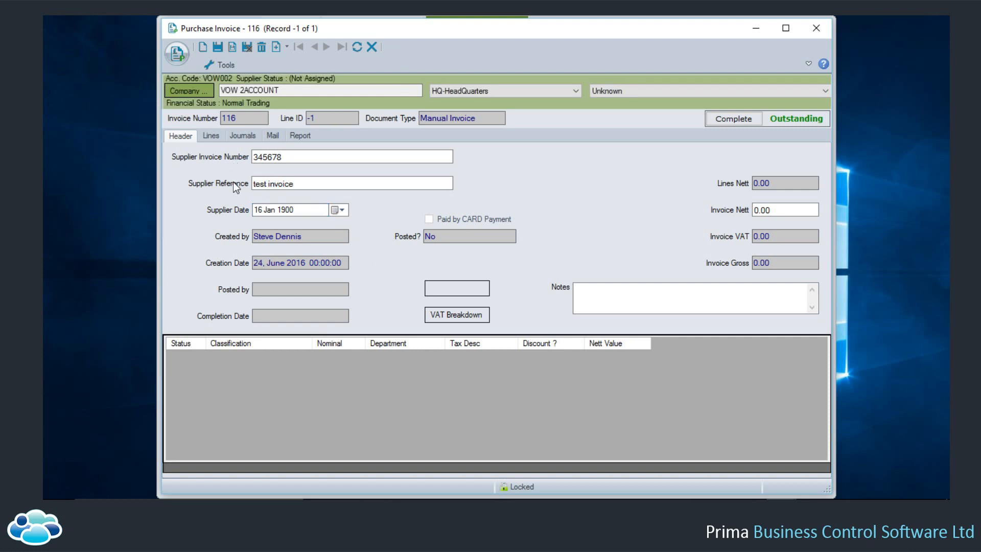
Step: Start a new invoice line described as "delivery" with quantity 1 and unit price 4.45
click(210, 137)
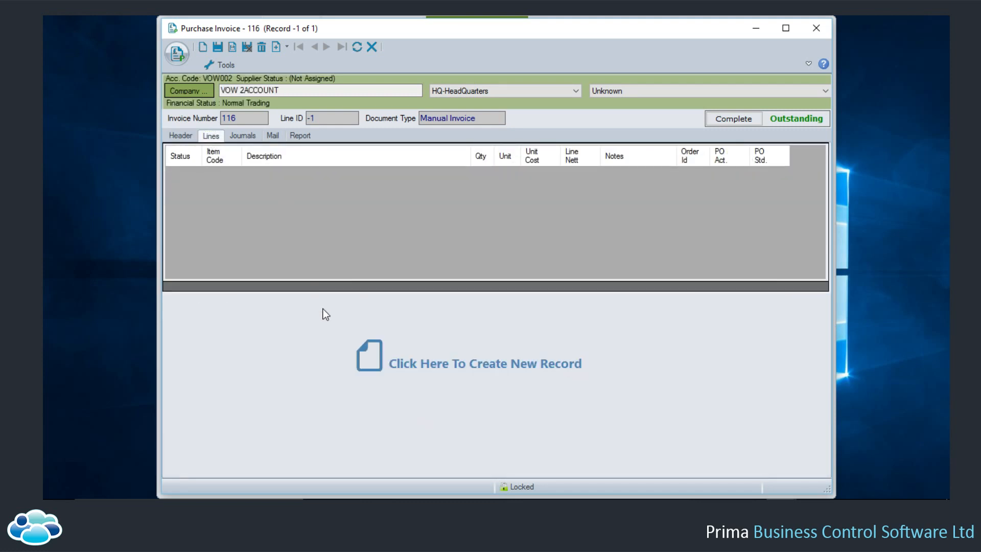
click(432, 363)
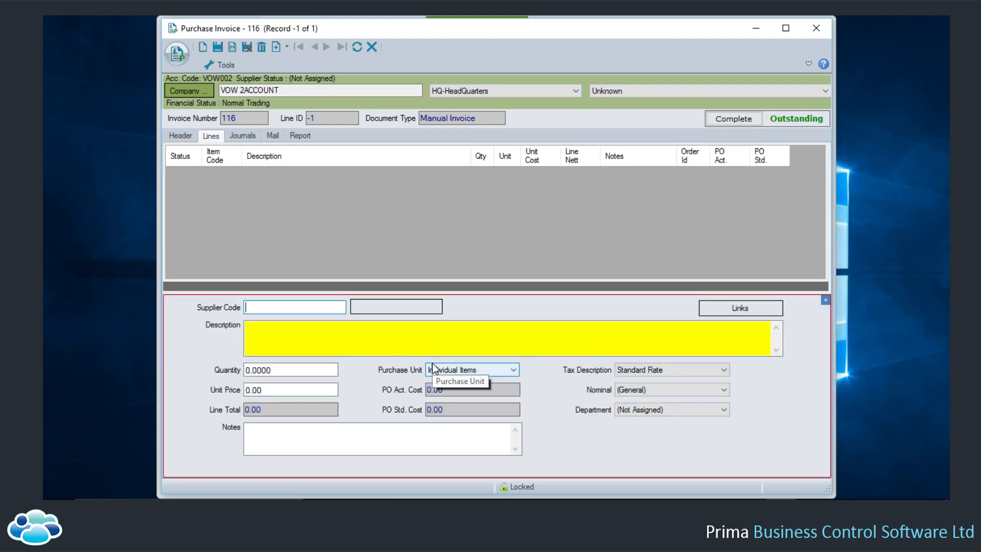
click(270, 337)
text(delivery)
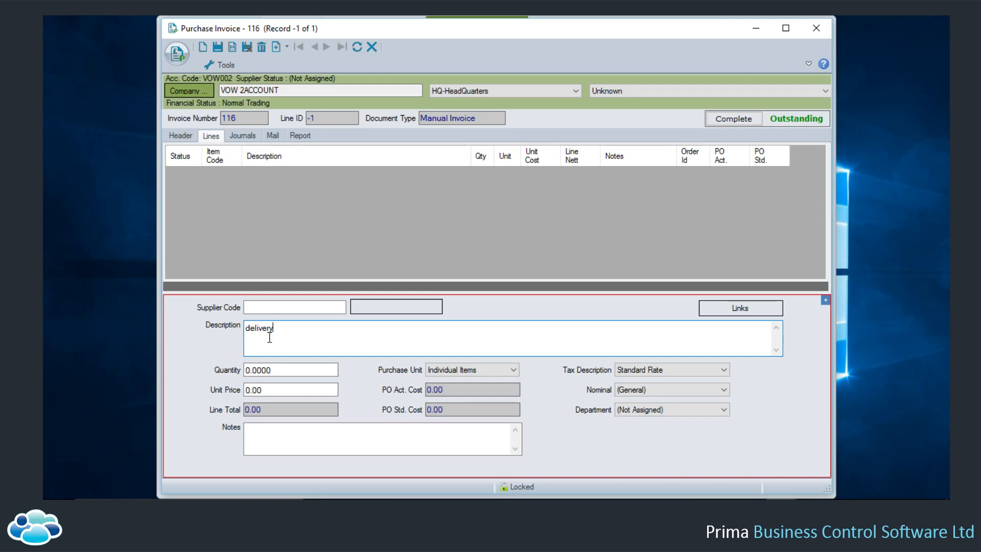
key(Tab)
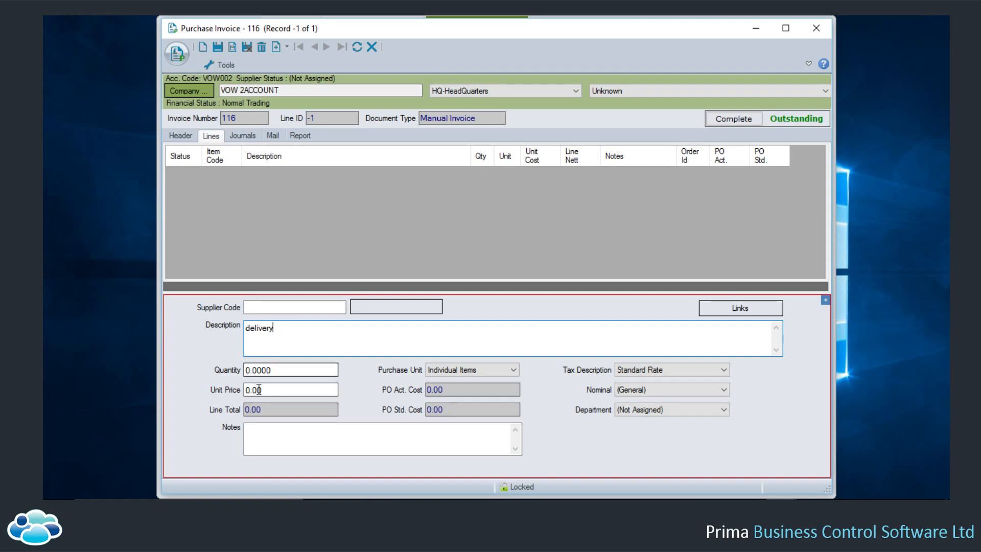
text(1)
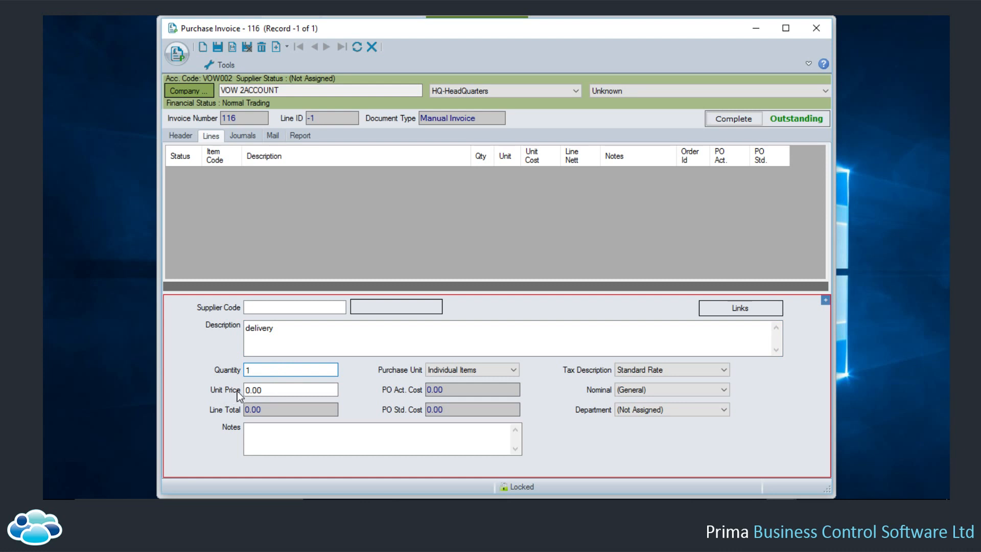
key(Tab)
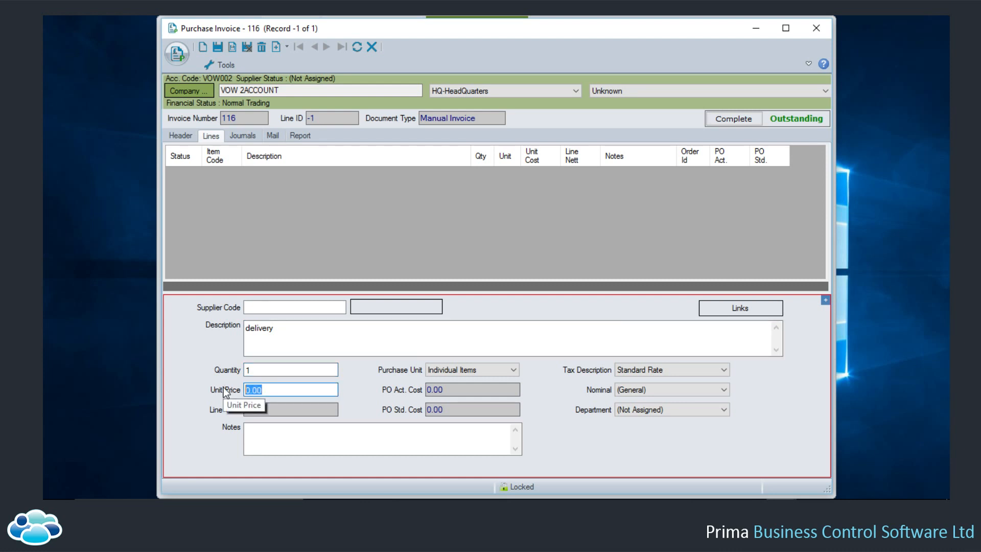
text(4.45)
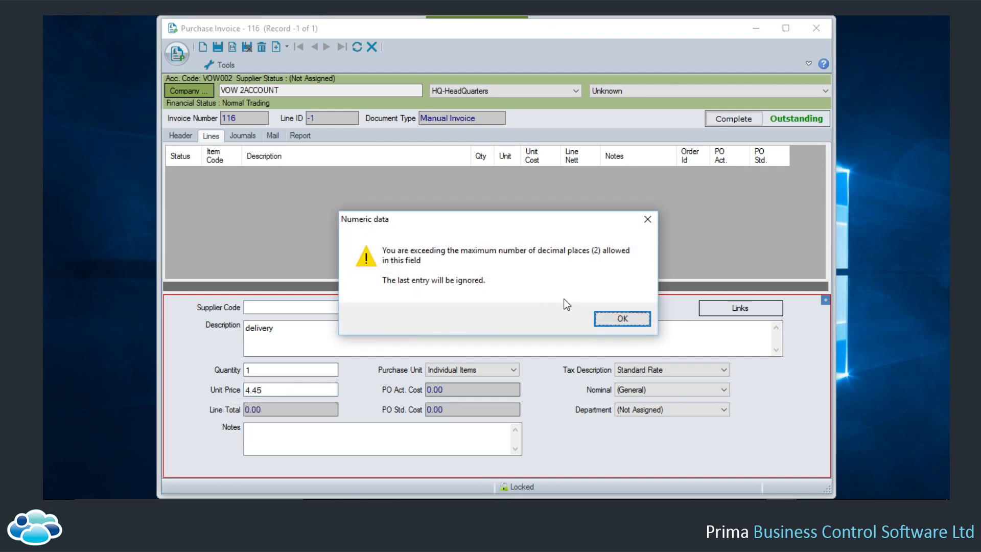
click(619, 318)
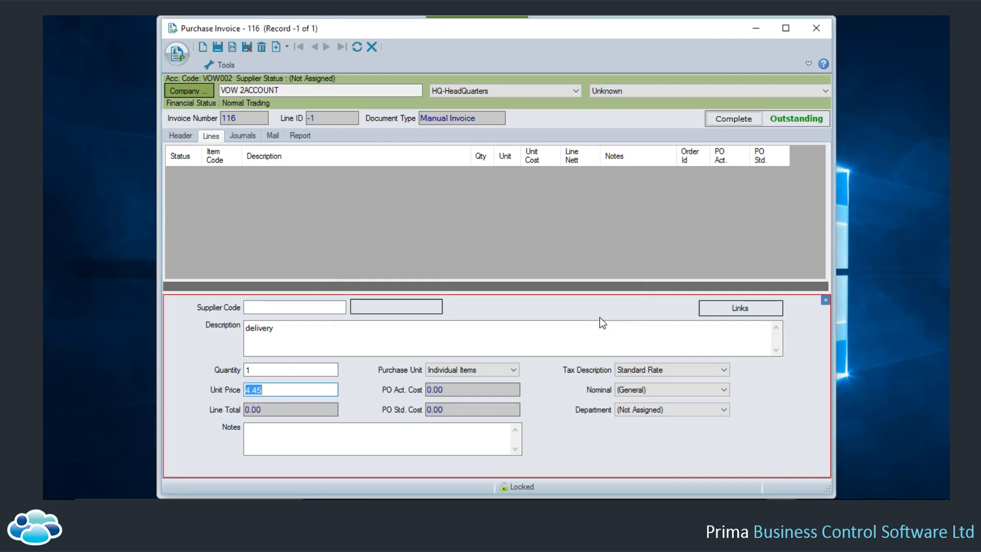
click(291, 392)
Step: Assign the delivery line to the Delivery nominal and the Office department
click(663, 392)
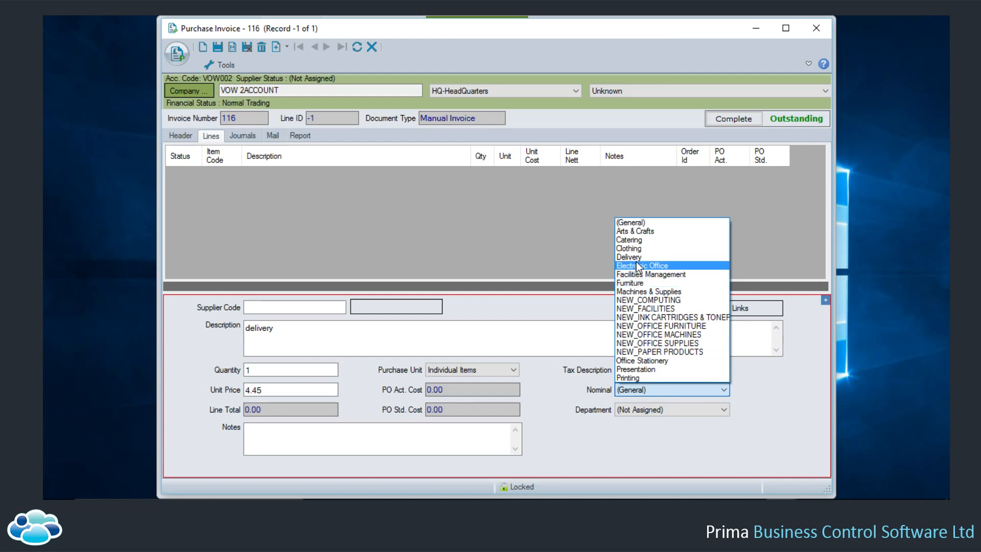
click(638, 256)
click(653, 412)
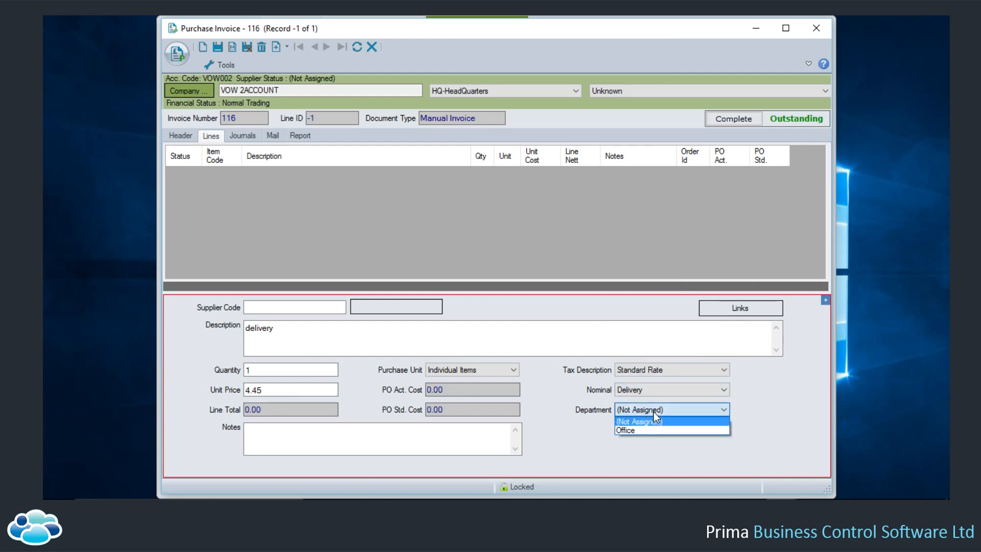
click(642, 431)
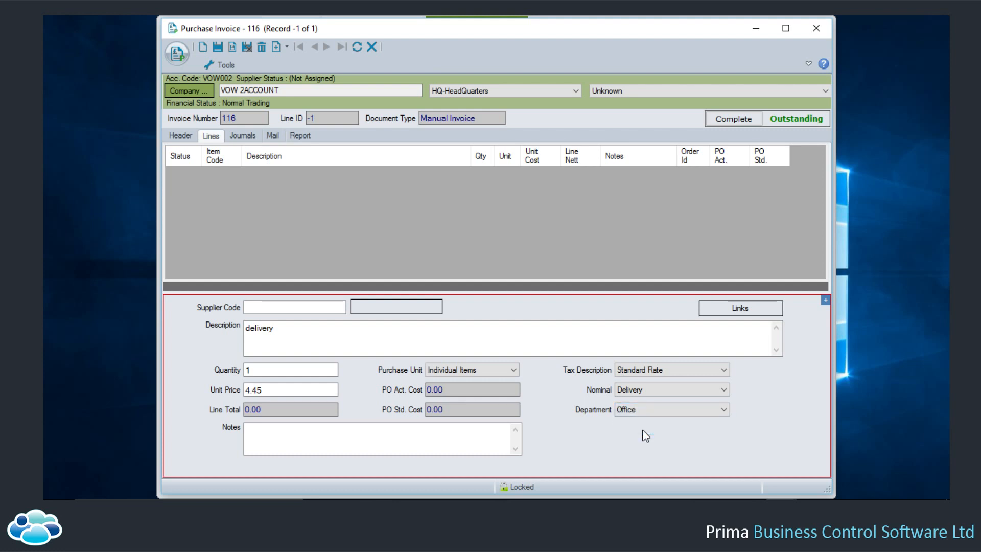
Step: Save the delivery line and set the Invoice Nett to 4.45 in the invoice header
key(ctrl+s)
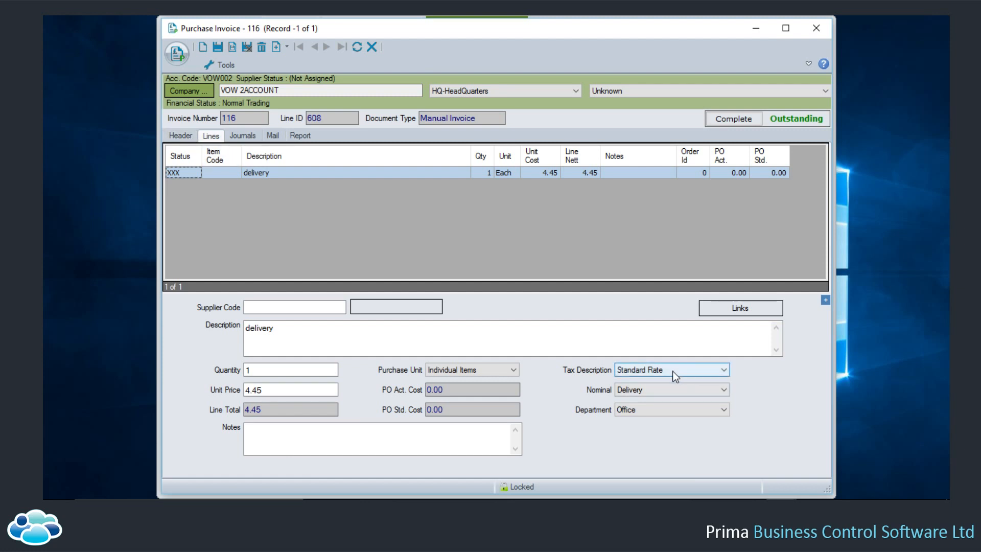
click(178, 135)
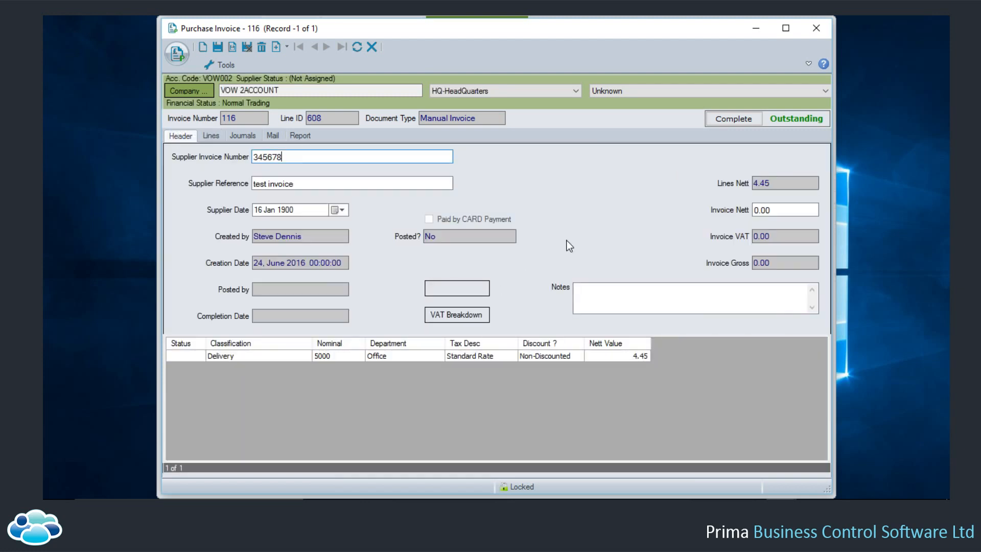
text(4)
key(BackSpace)
text(.45)
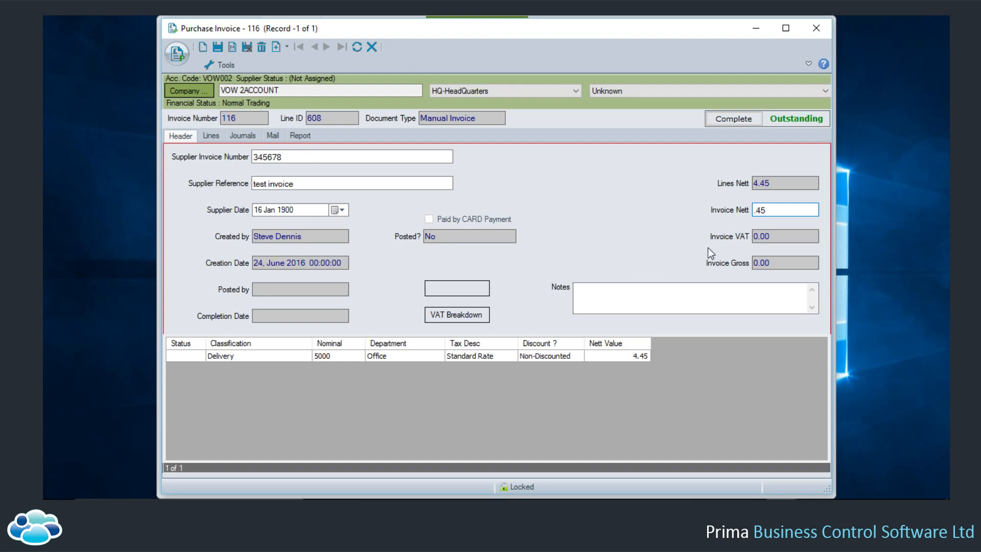
key(Home)
text(4)
Step: Generate the invoice's VAT breakdown and save the Standard Rate VAT amount of 0.89
click(483, 309)
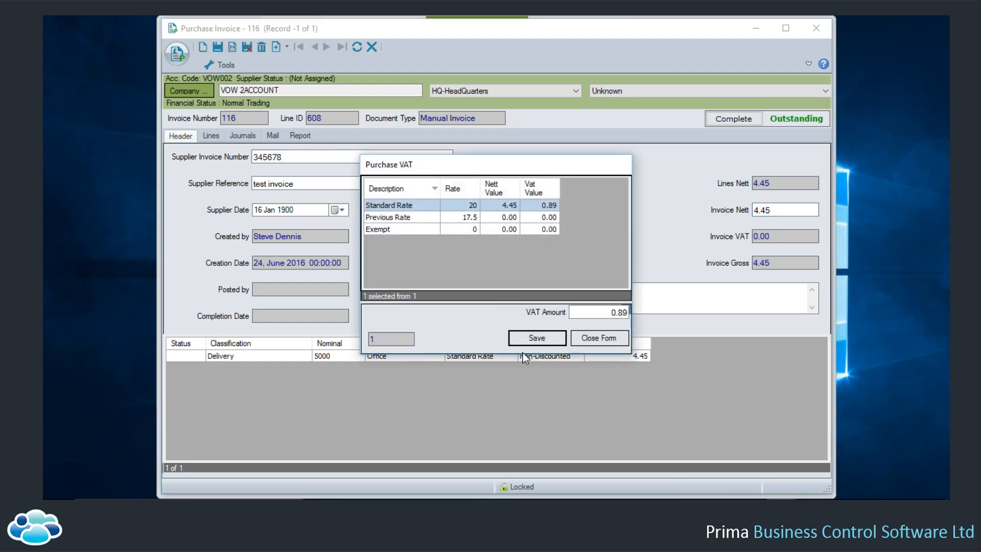
click(531, 338)
click(613, 340)
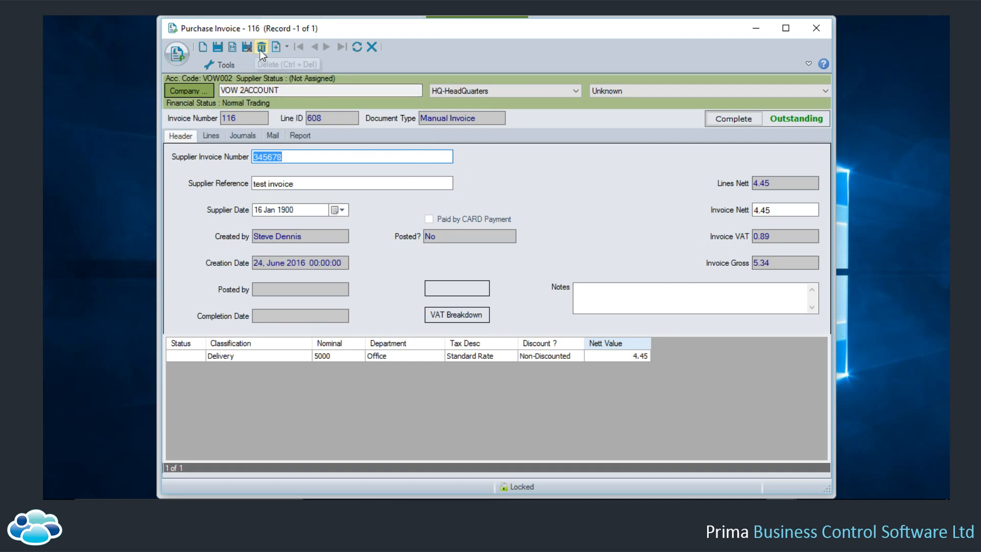
Step: View the record types that can be created from the purchase invoice and close the invoice
click(276, 46)
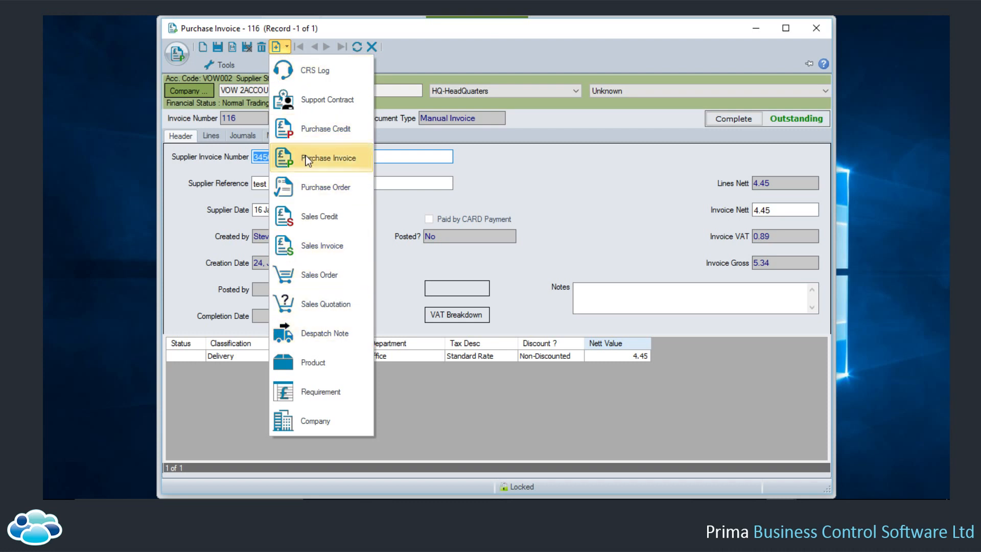
click(667, 120)
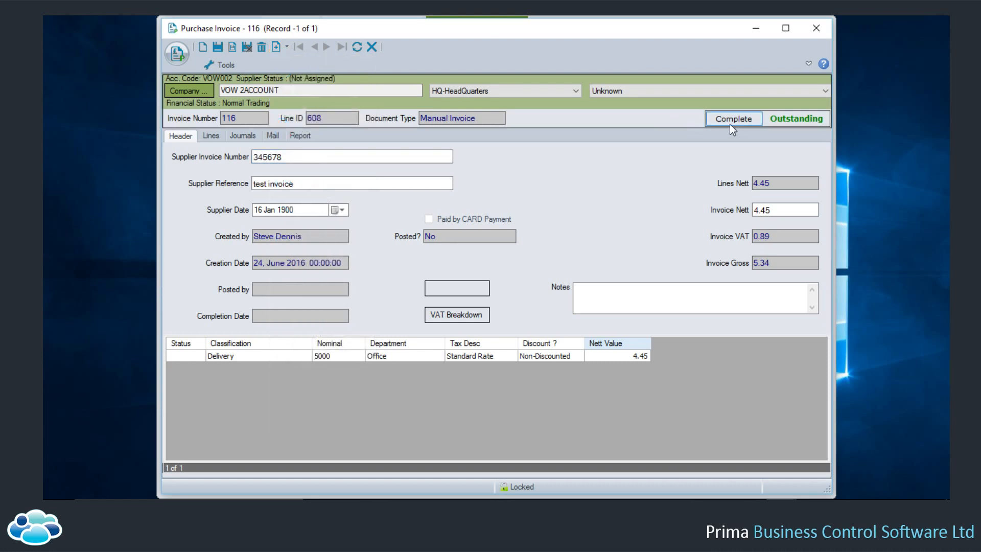
click(815, 28)
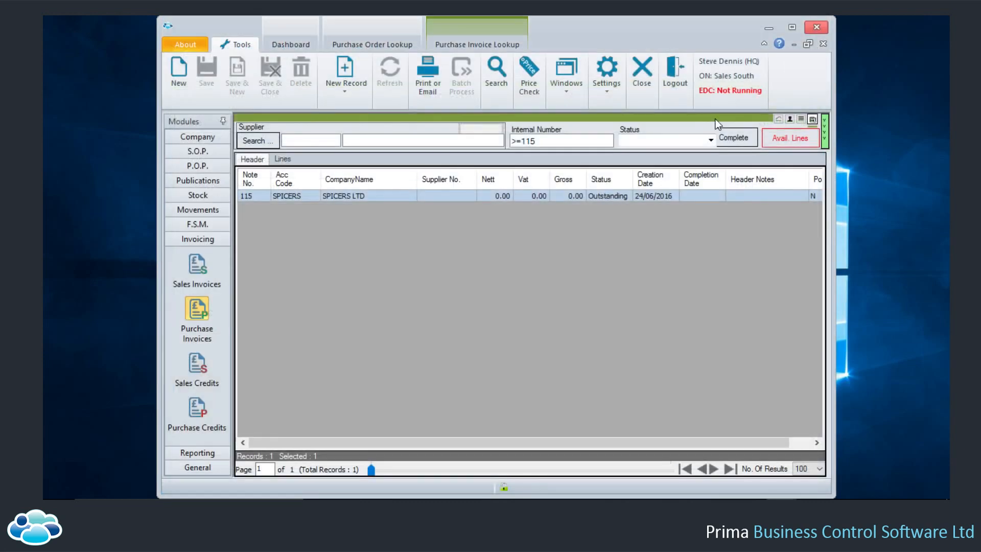
Step: Reorder the maximised lookup's columns as Note No., Completion Date, Acc Code, Supplier No., CompanyName, and save the grid settings
click(793, 27)
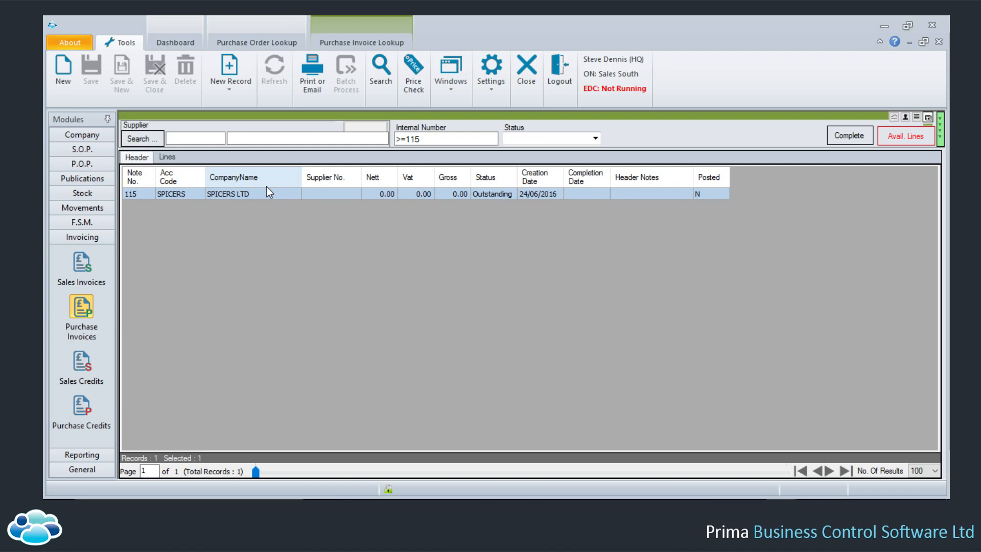
drag(268, 183, 293, 176)
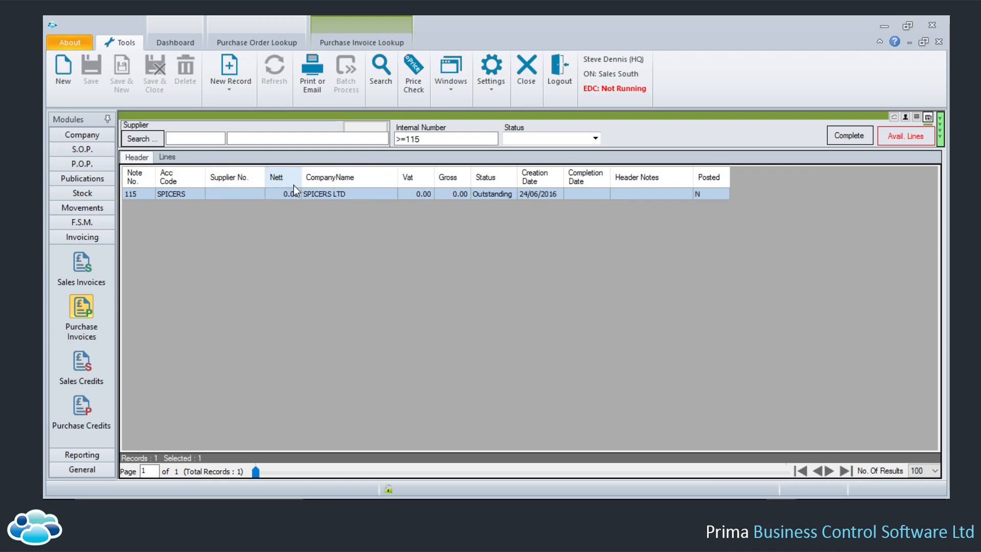
drag(333, 183, 267, 176)
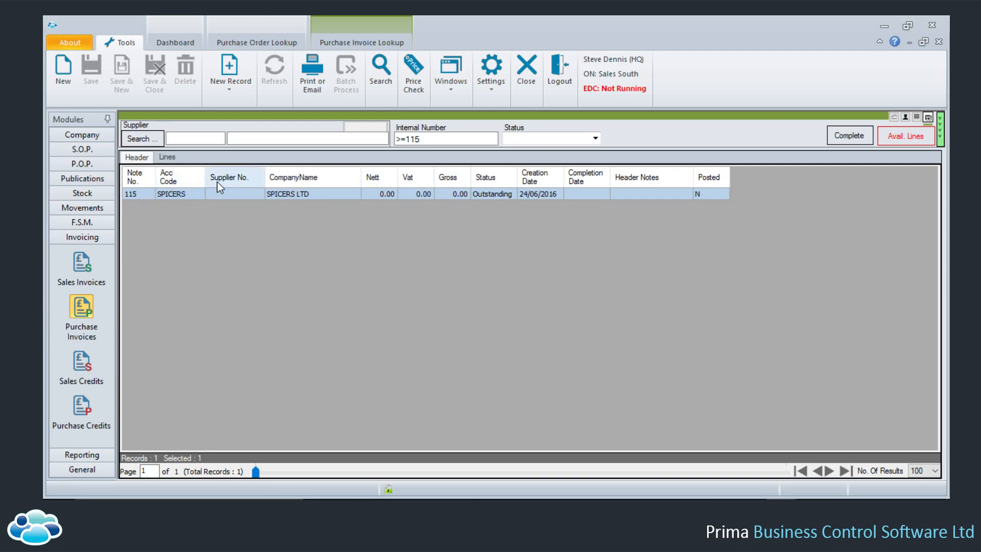
mouse_move(217, 182)
mouse_down()
mouse_move(590, 184)
mouse_move(155, 188)
mouse_up()
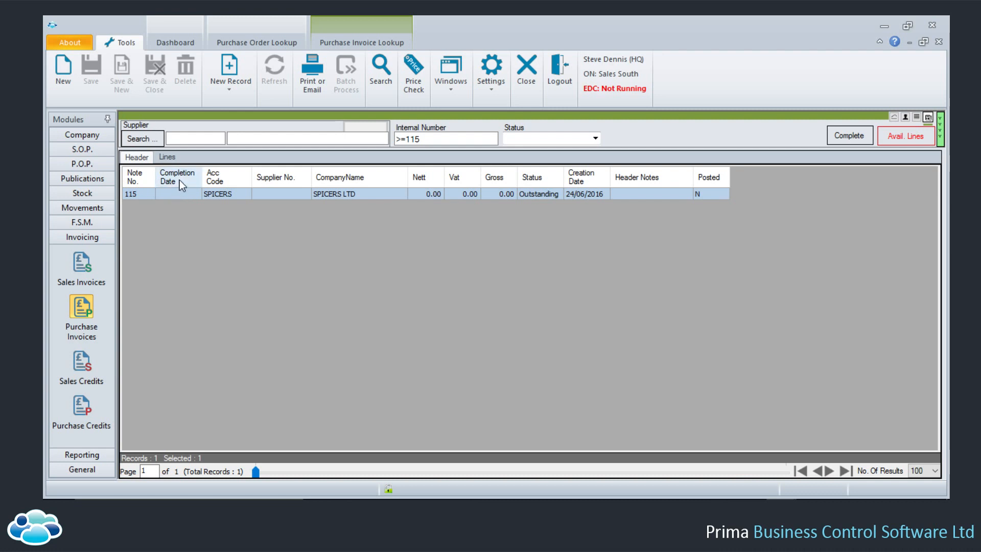
right_click(179, 180)
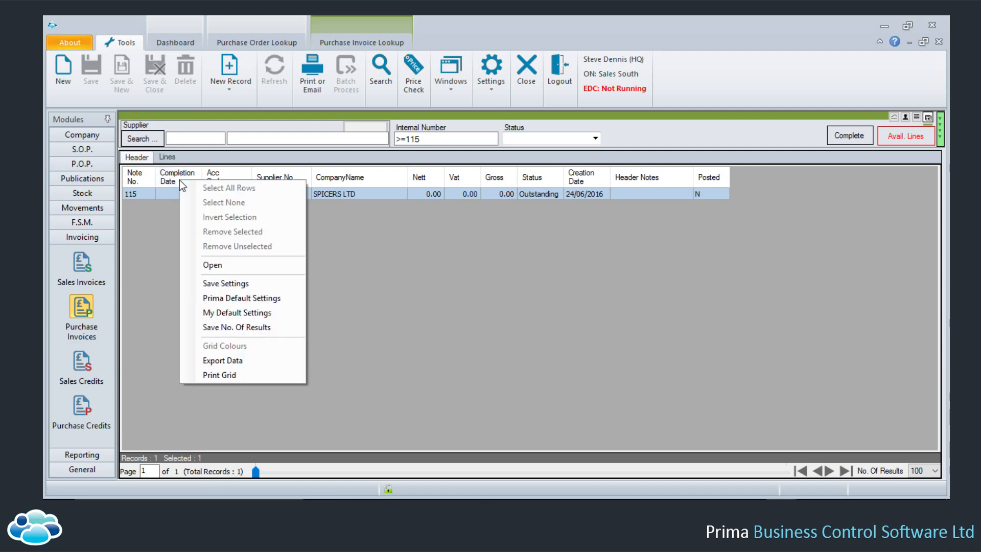
click(201, 284)
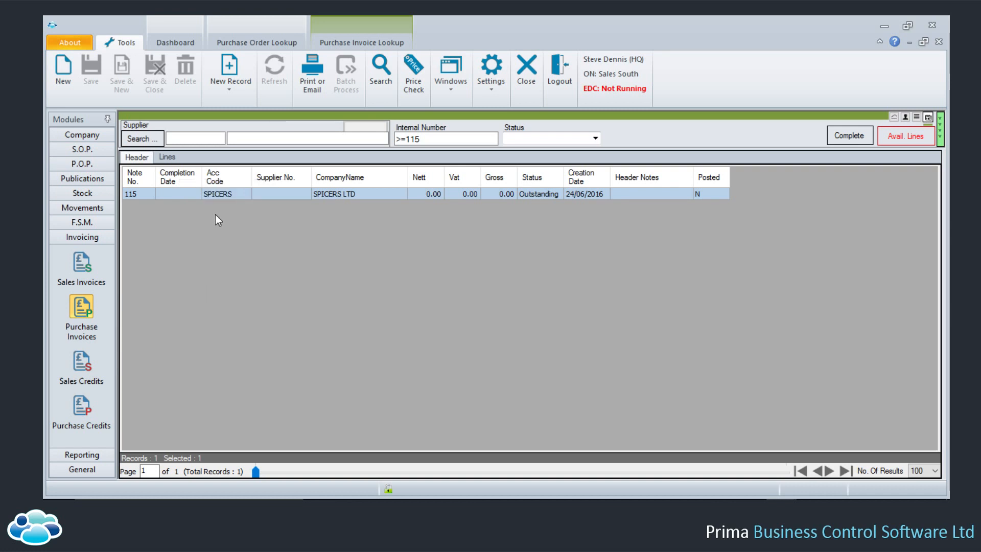
Step: Clear the Internal Number criterion and filter the purchase invoices by type Electronic and status Outstanding
click(384, 115)
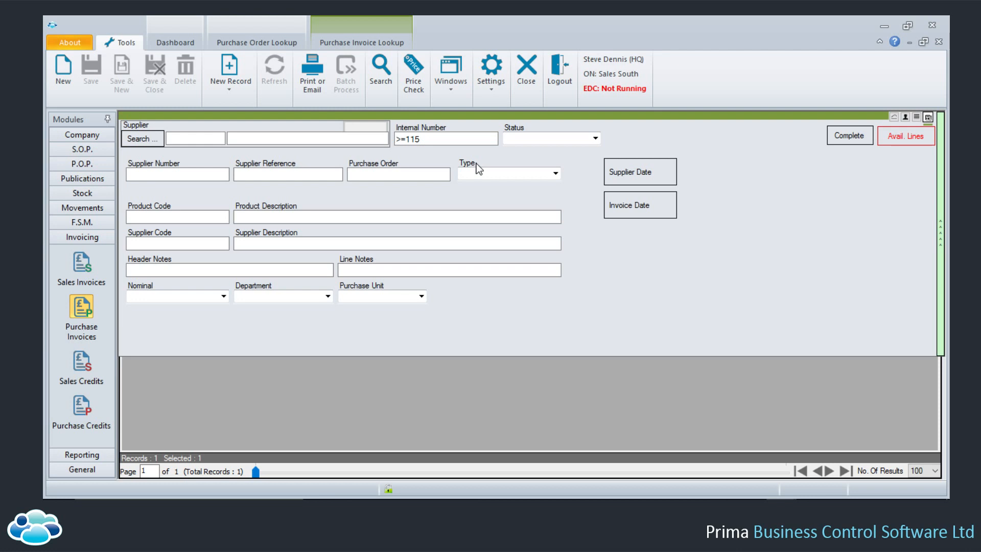
double_click(430, 136)
key(Delete)
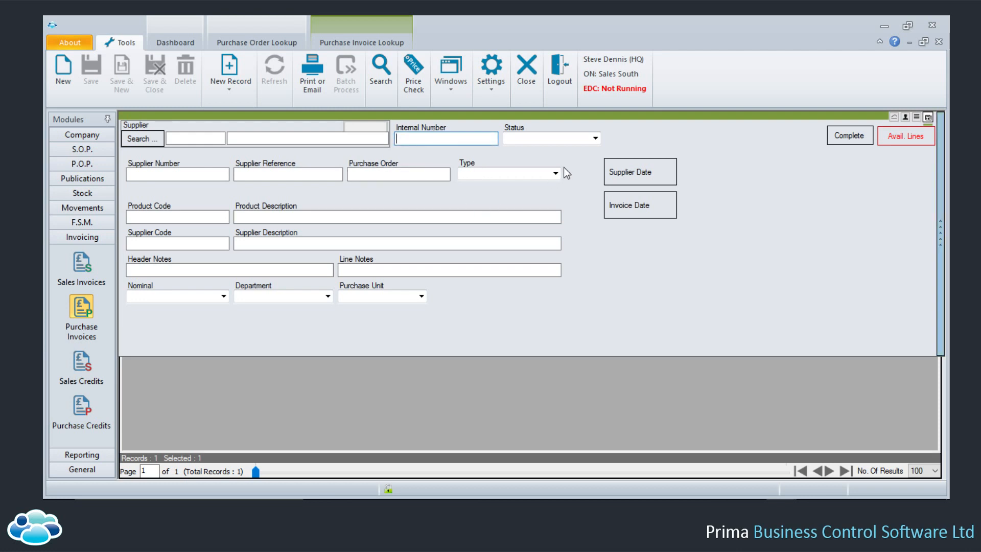
click(555, 173)
click(465, 197)
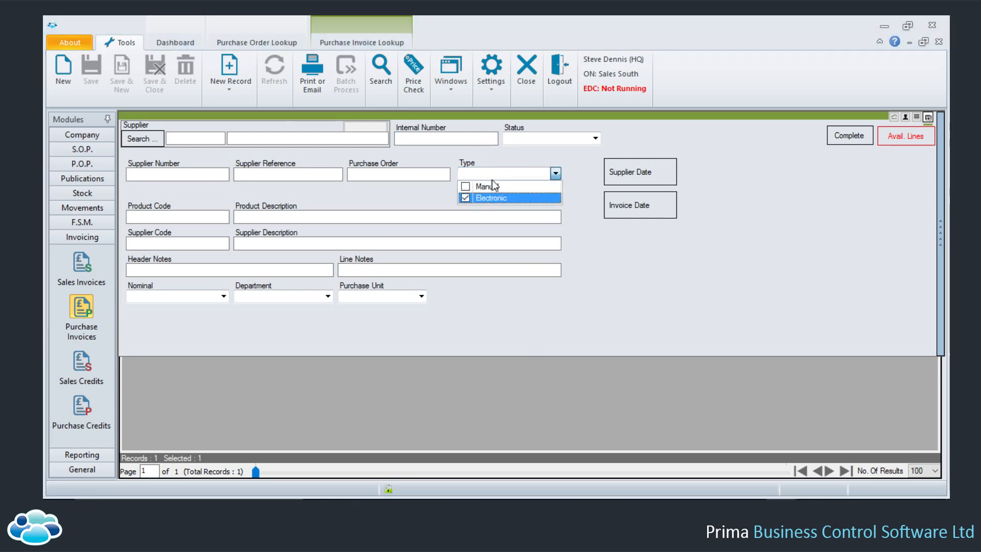
click(594, 139)
click(509, 151)
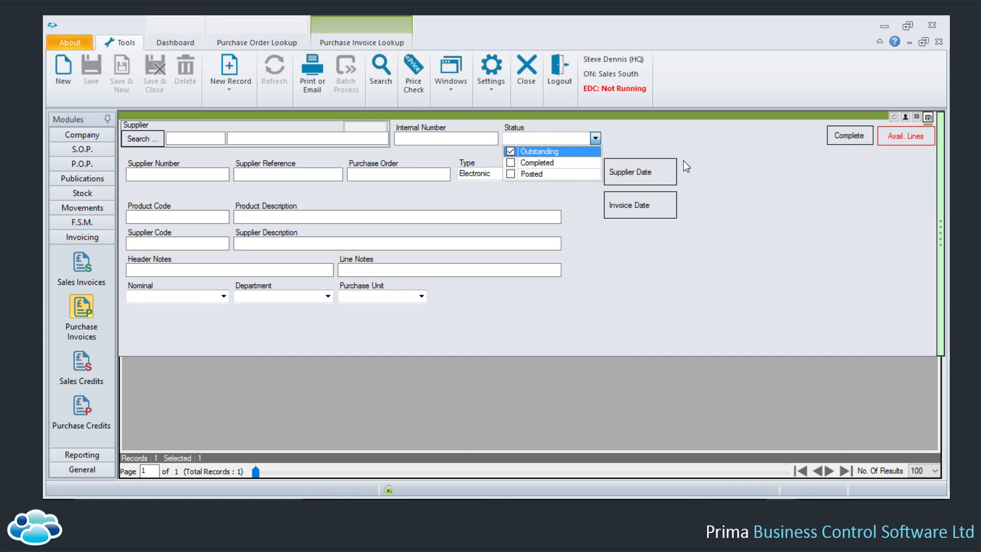
Step: Save the search criteria as the default filter "Electronic invoices to process" and search the purchase invoices with it
click(905, 118)
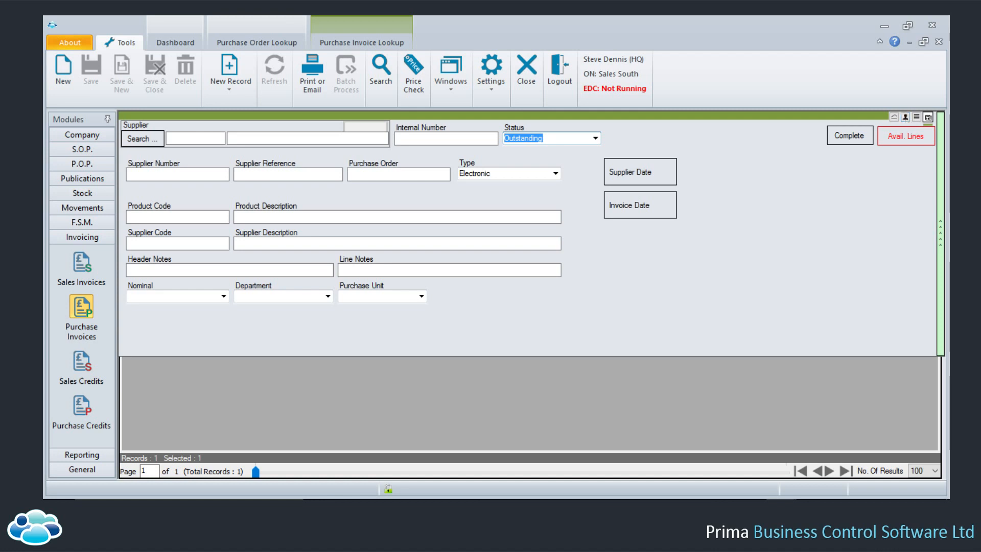
click(898, 24)
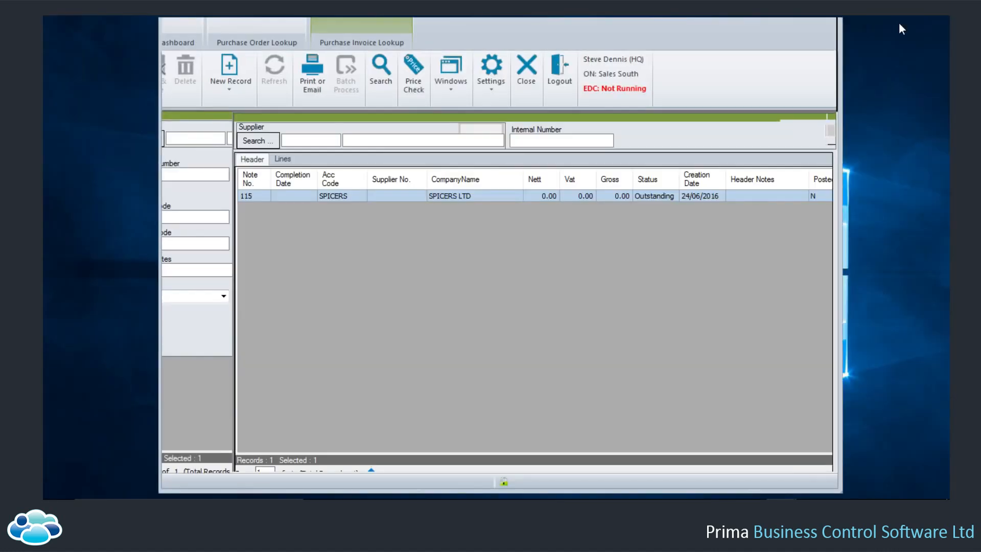
click(790, 119)
click(825, 144)
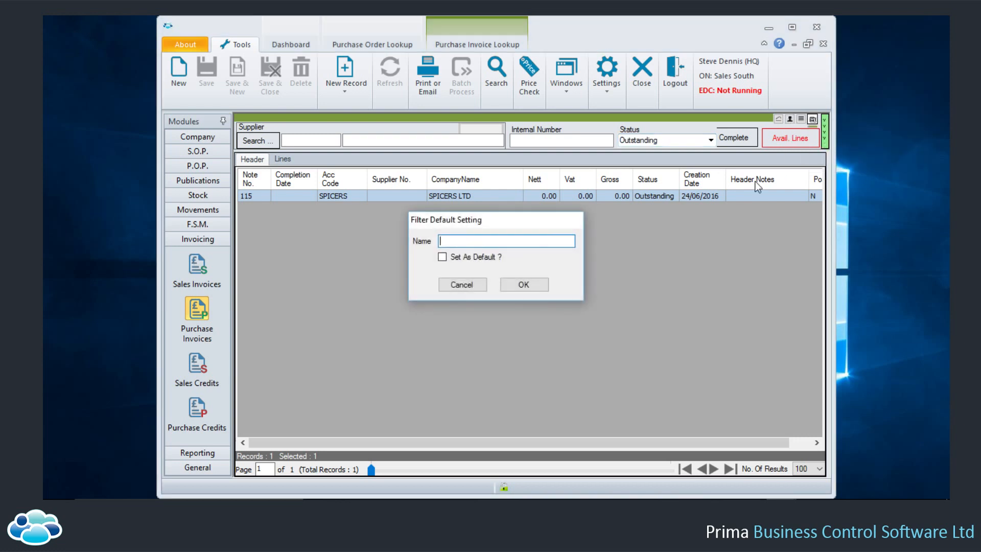
text(Electronic po)
key(BackSpace)
key(BackSpace)
text(invoices to process)
click(442, 257)
click(522, 284)
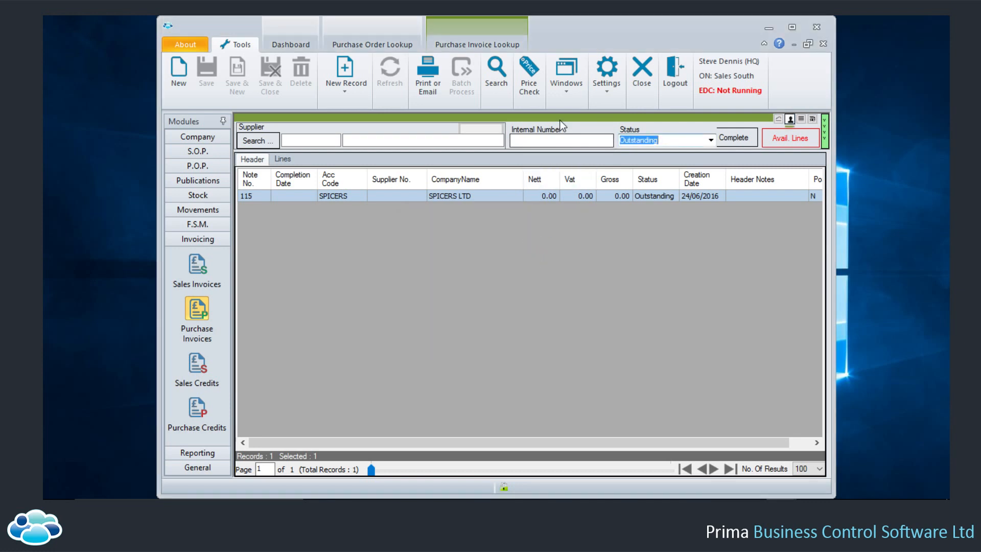
click(496, 82)
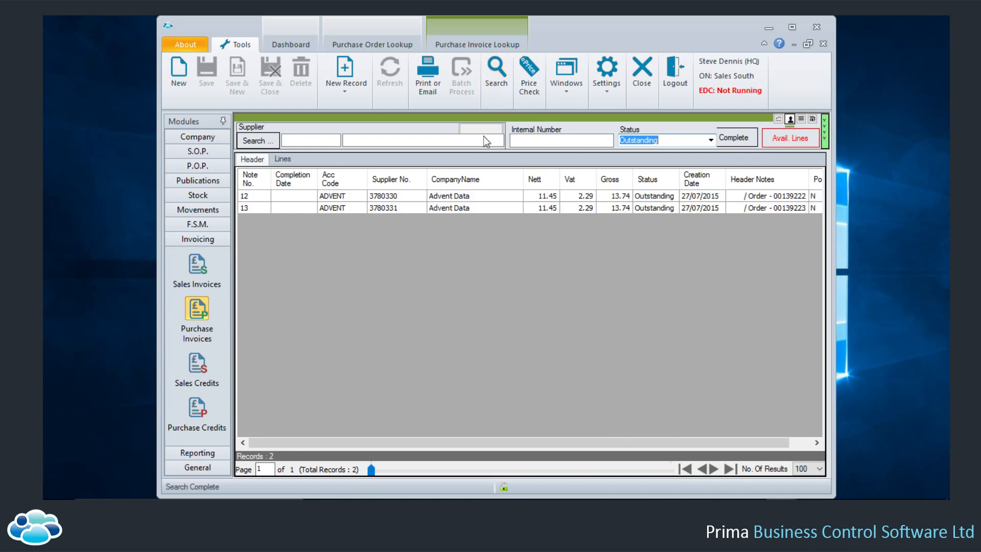